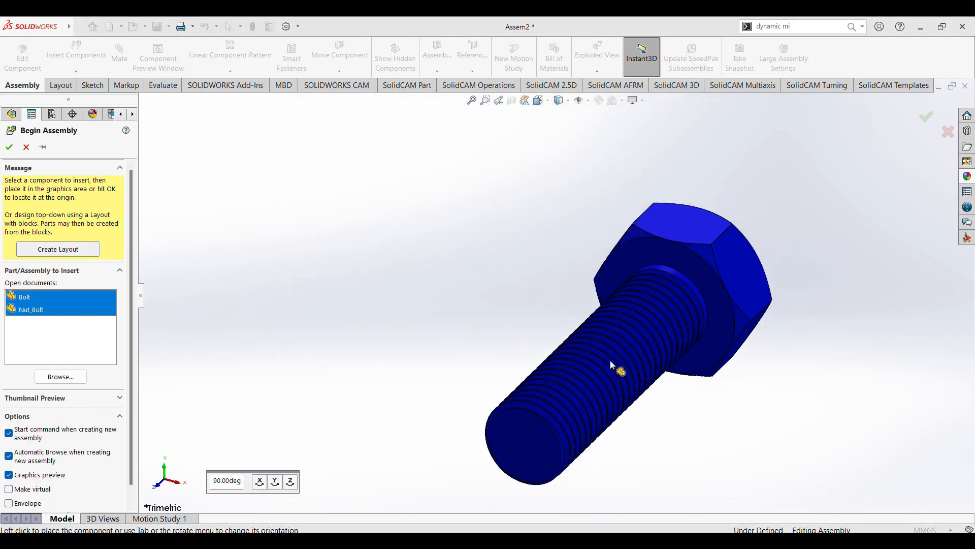
Insert the Bolt and Nut_Bolt parts into the assembly, placing the nut apart from the bolt
left_click(611, 359)
middle_click_drag(611, 359, 545, 342)
left_click(546, 342)
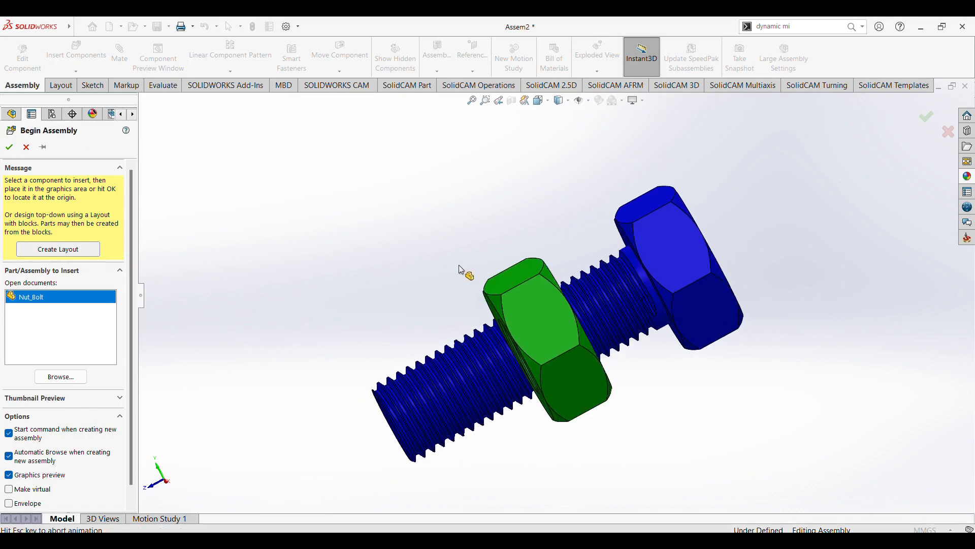
left_click(463, 224)
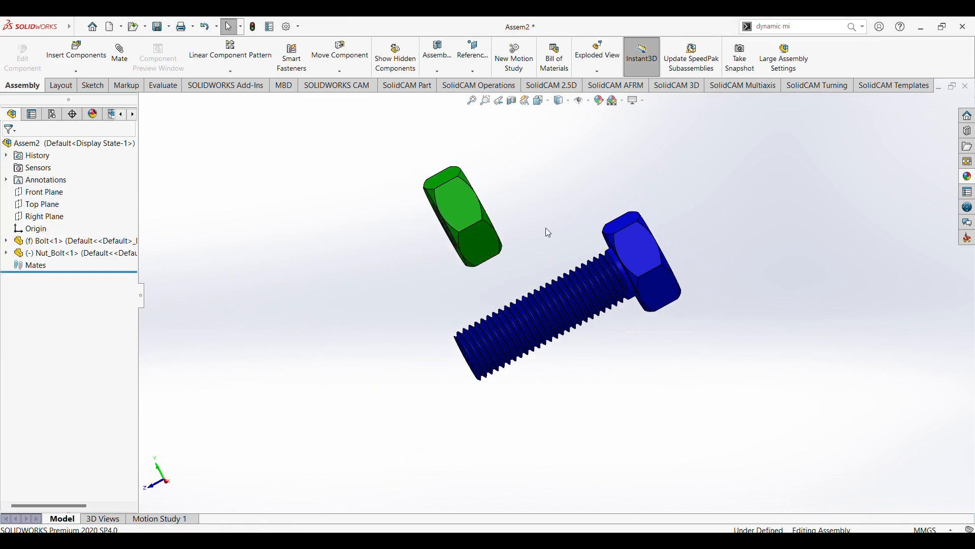
Display the temporary axes and mate the nut's axis coincident with the bolt's axis
left_click(589, 101)
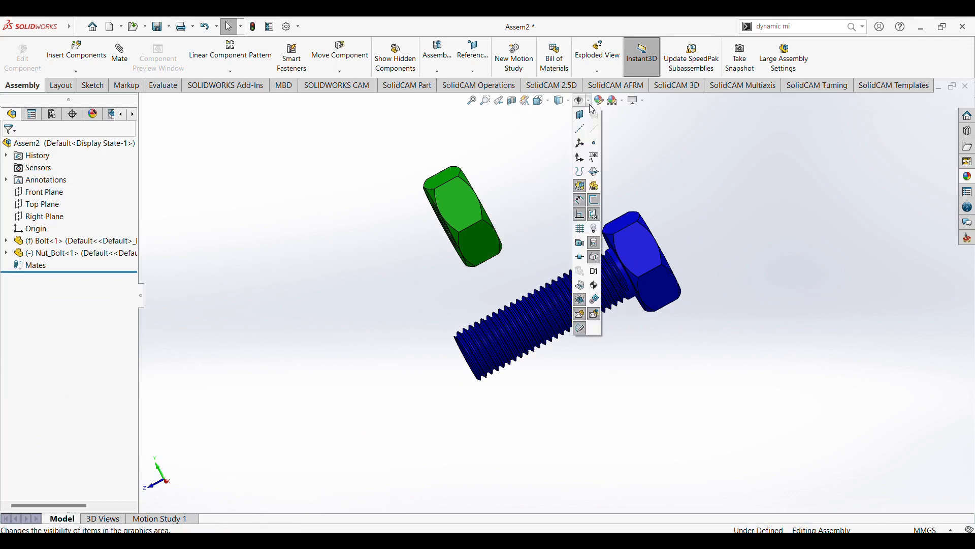
left_click(595, 129)
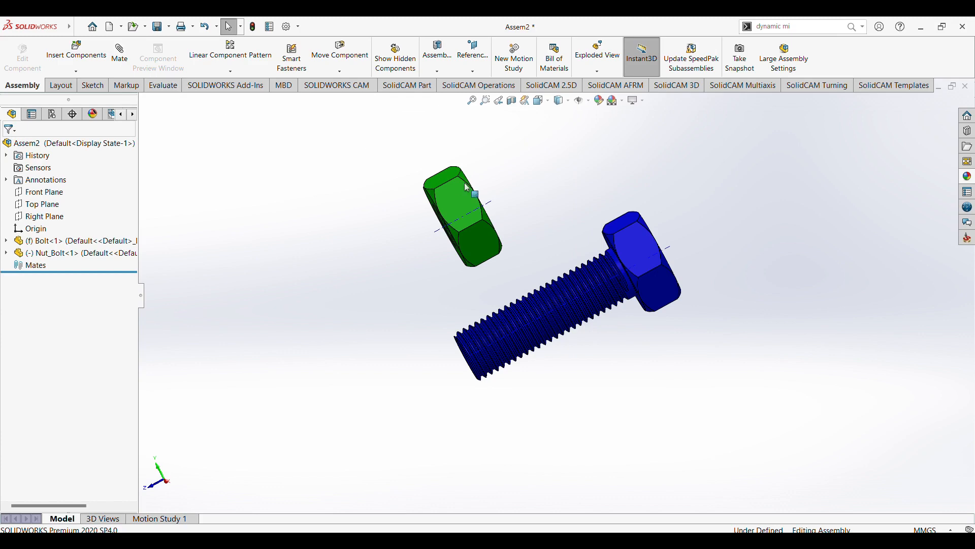
left_click(120, 52)
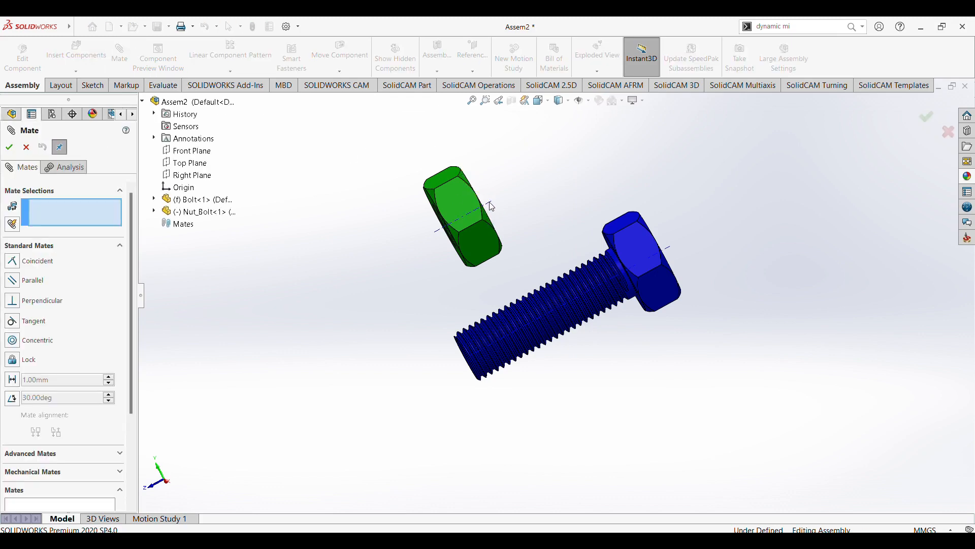
left_click(489, 208)
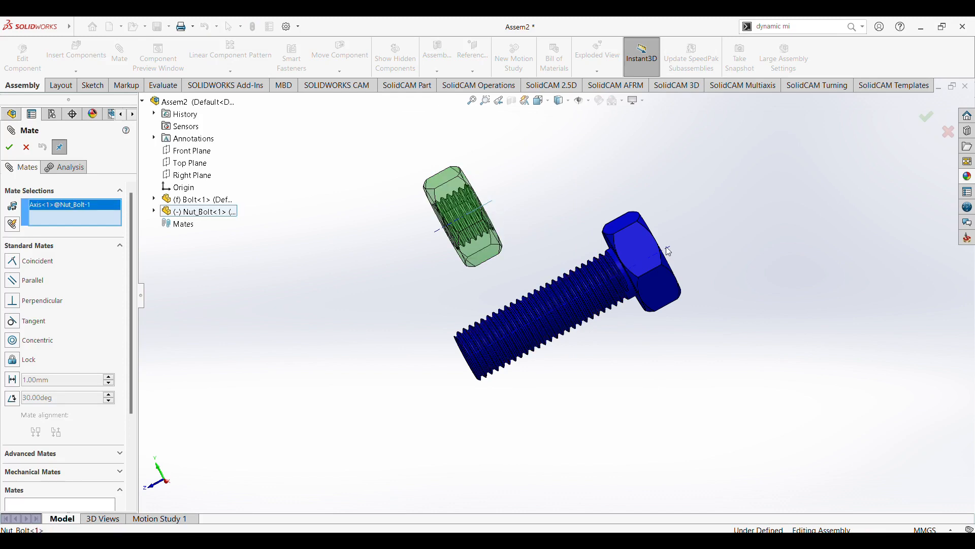
left_click(622, 276)
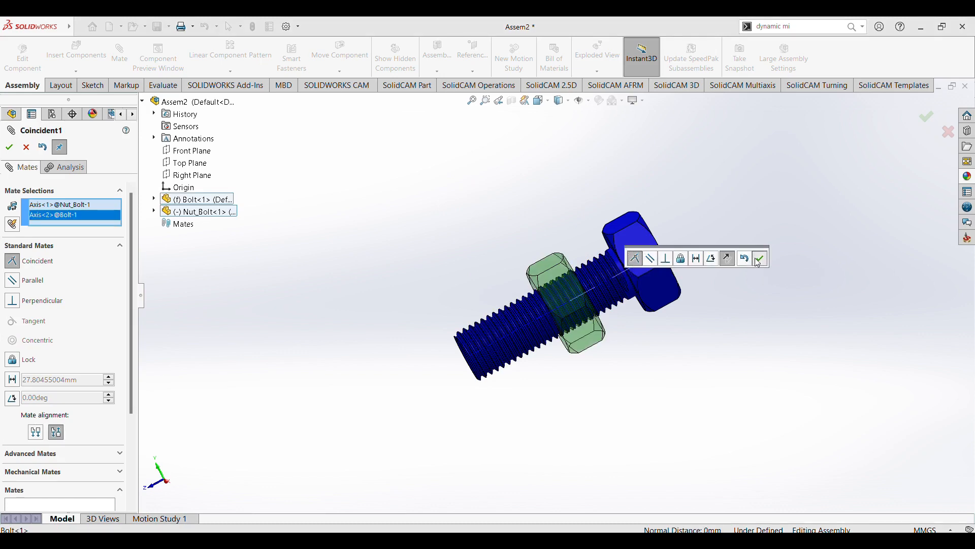
left_click(760, 258)
scroll(597, 347, "up", 2)
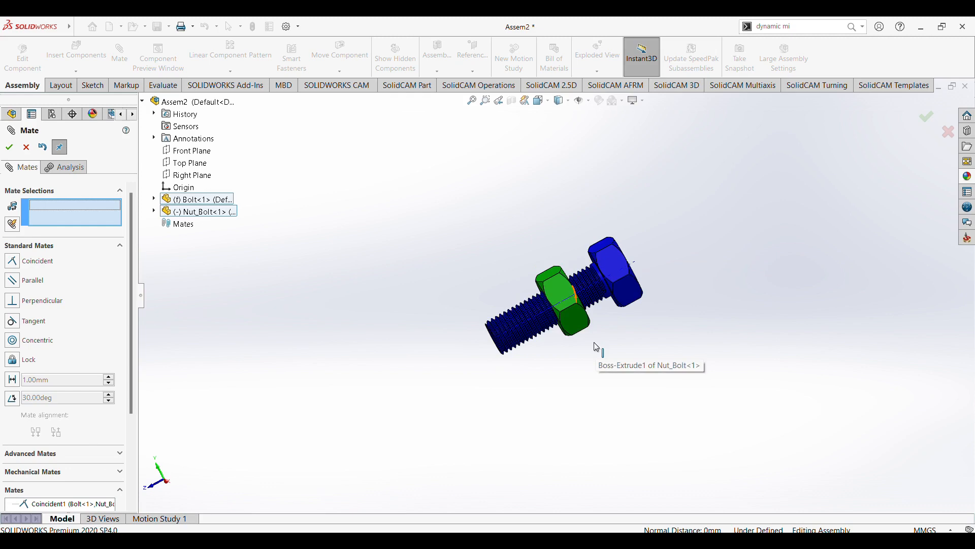
key("ctrl+4")
scroll(580, 322, "down", 1)
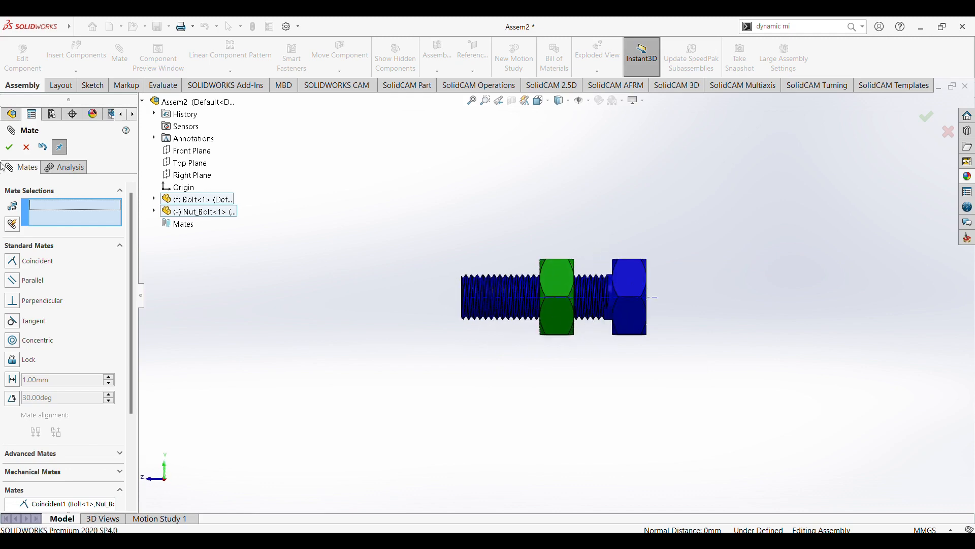
left_click(10, 147)
Slide the nut along the bolt and section the assembly on the bolt's Right Plane
scroll(557, 302, "down", 2)
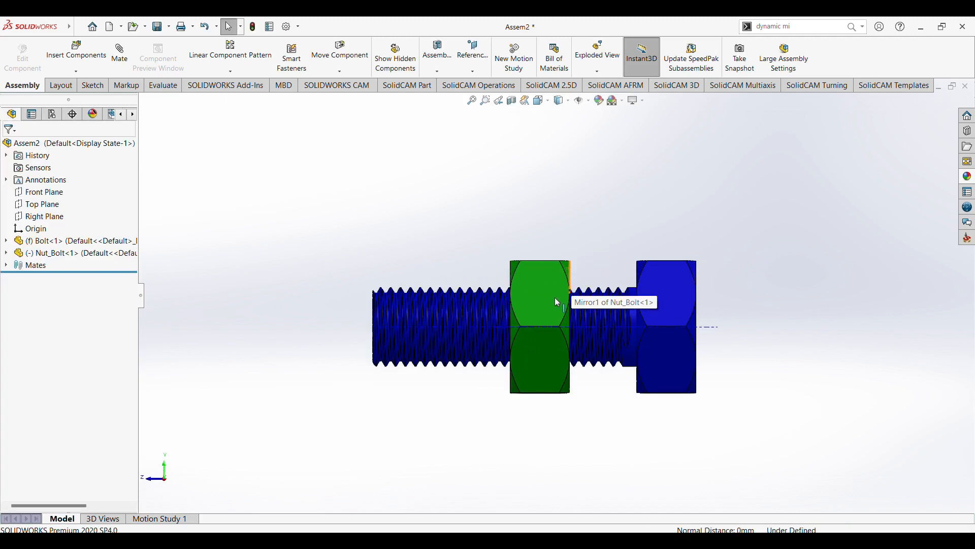
mouse_move(556, 300)
left_mouse_down()
mouse_move(751, 308)
mouse_move(530, 306)
mouse_move(566, 300)
left_mouse_up()
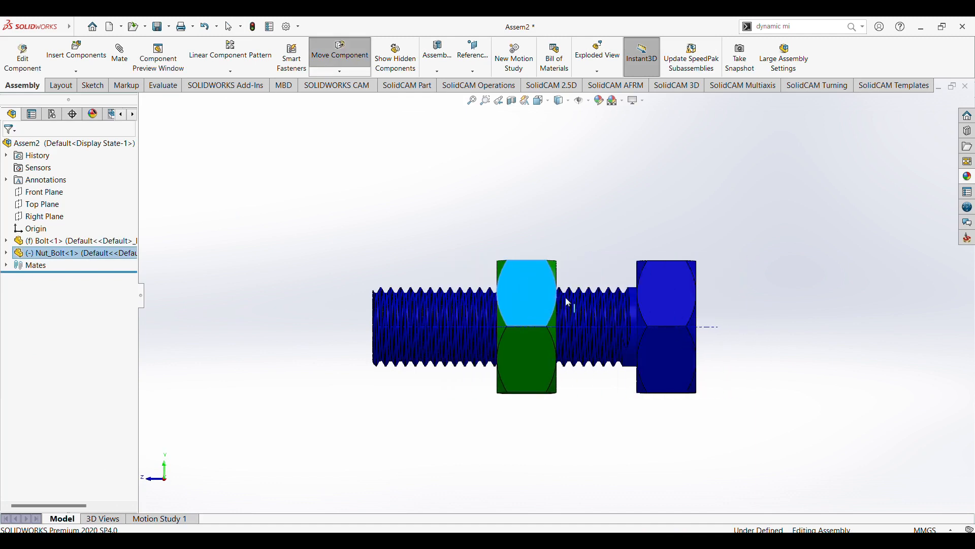
left_click(514, 101)
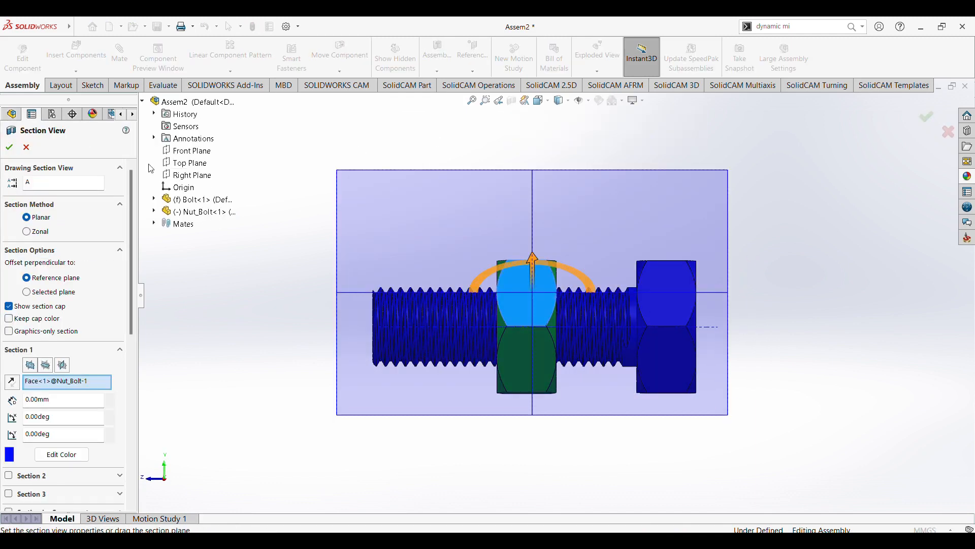
left_click(154, 201)
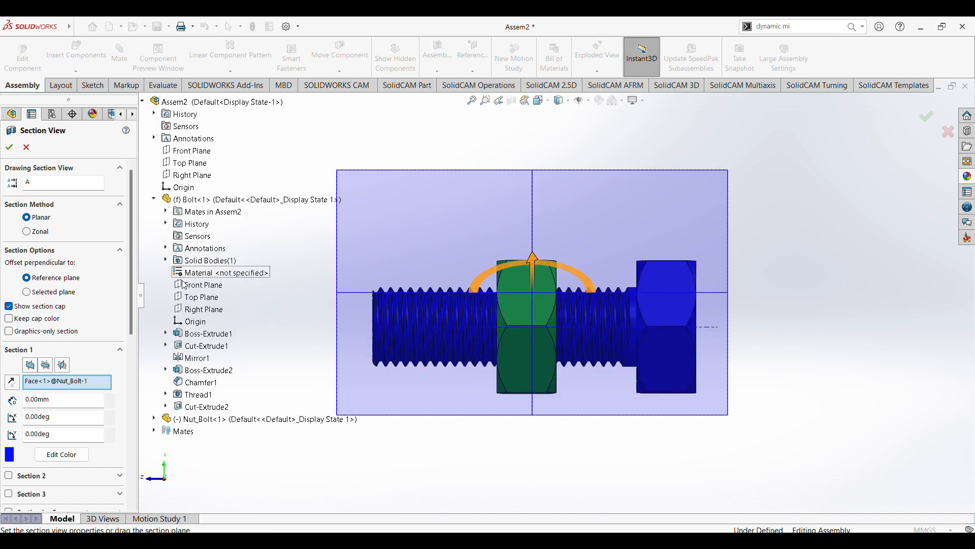
left_click(198, 309)
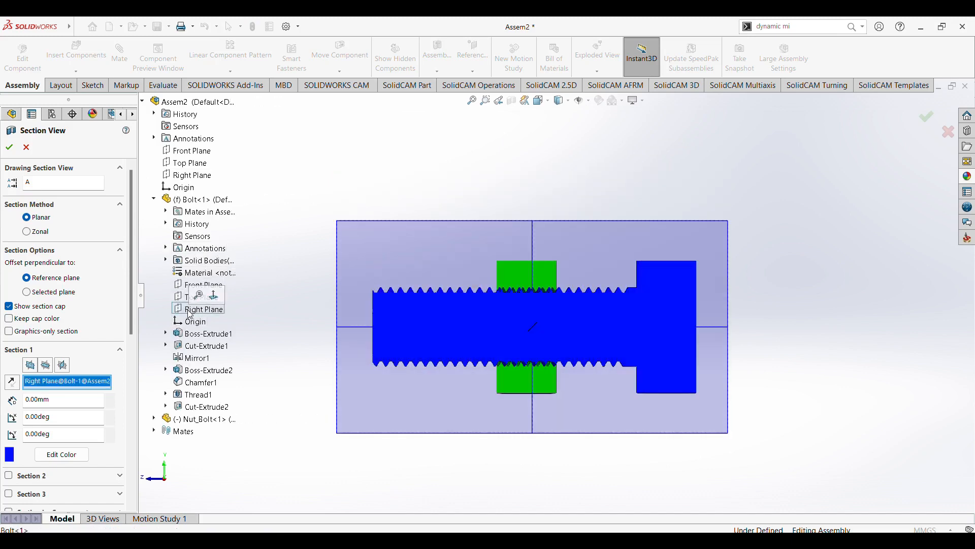
left_click(9, 148)
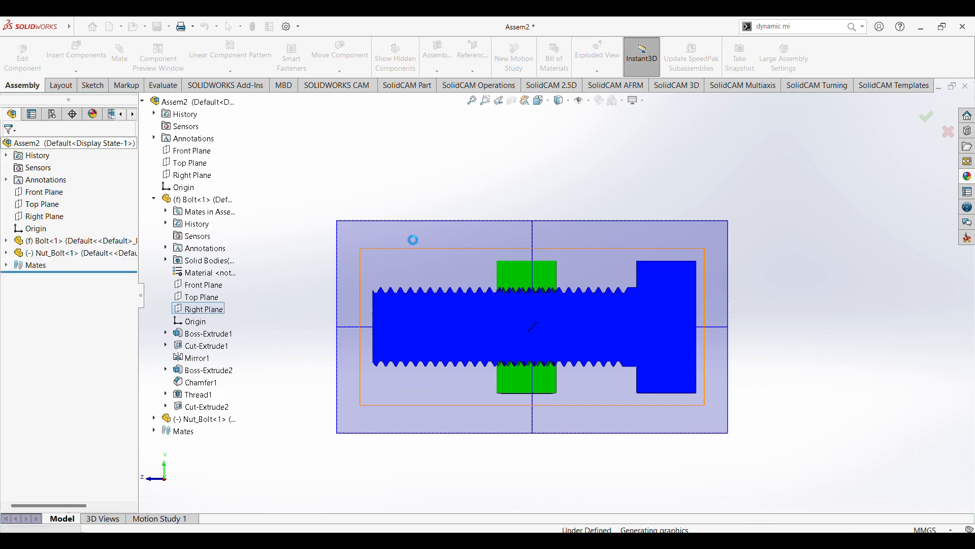
Slide the nut to the free end of the bolt so that its thread profile lines up with the bolt's thread
left_click_drag(530, 279, 384, 276)
scroll(442, 323, "up", 2)
scroll(501, 270, "down", 5)
scroll(629, 175, "down", 5)
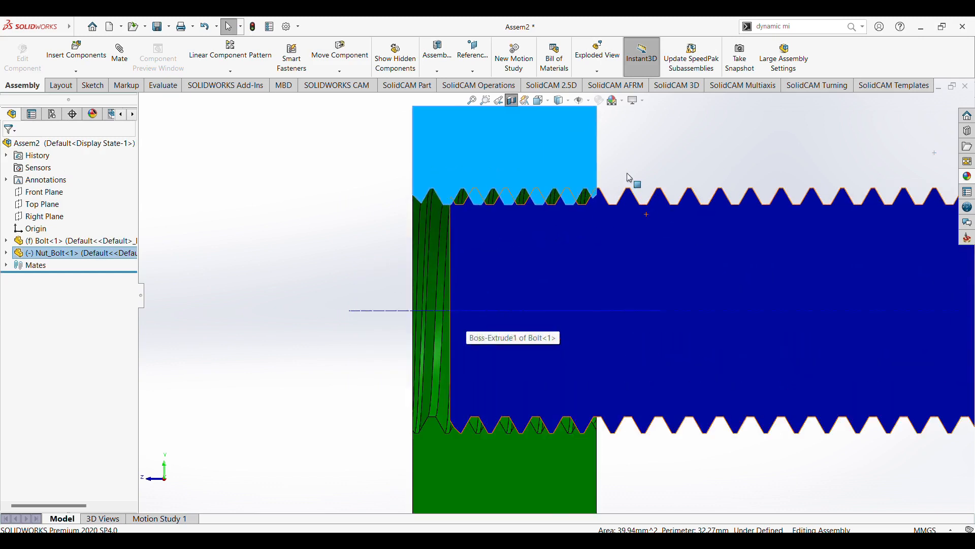
scroll(563, 221, "up", 2)
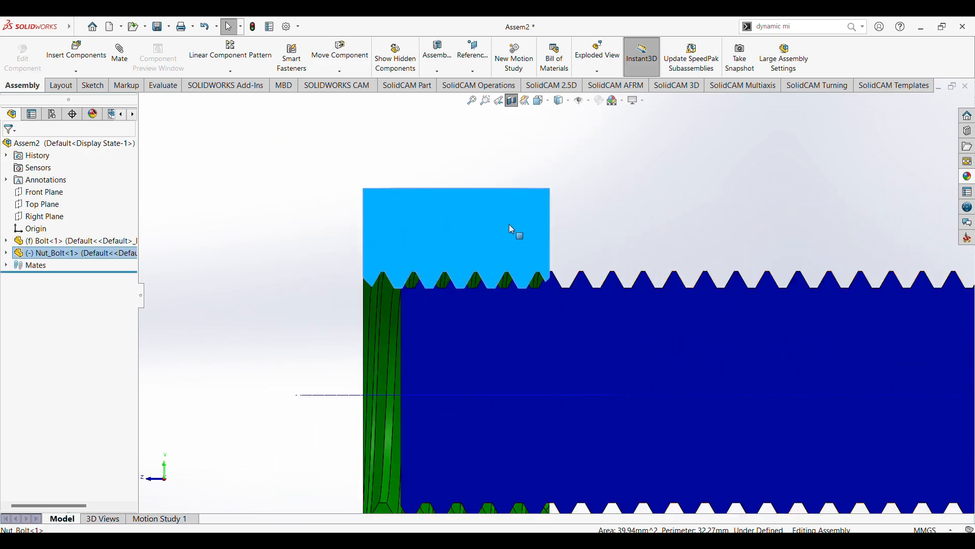
left_click_drag(509, 224, 522, 227)
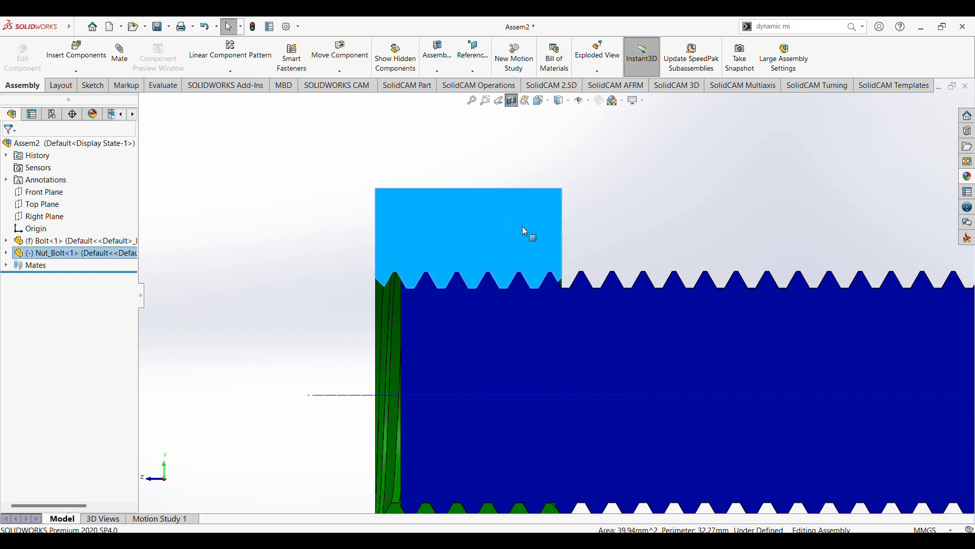
left_click(279, 210)
Start a new mate between the nut's axis and a thread crest face on the bolt
left_click(120, 51)
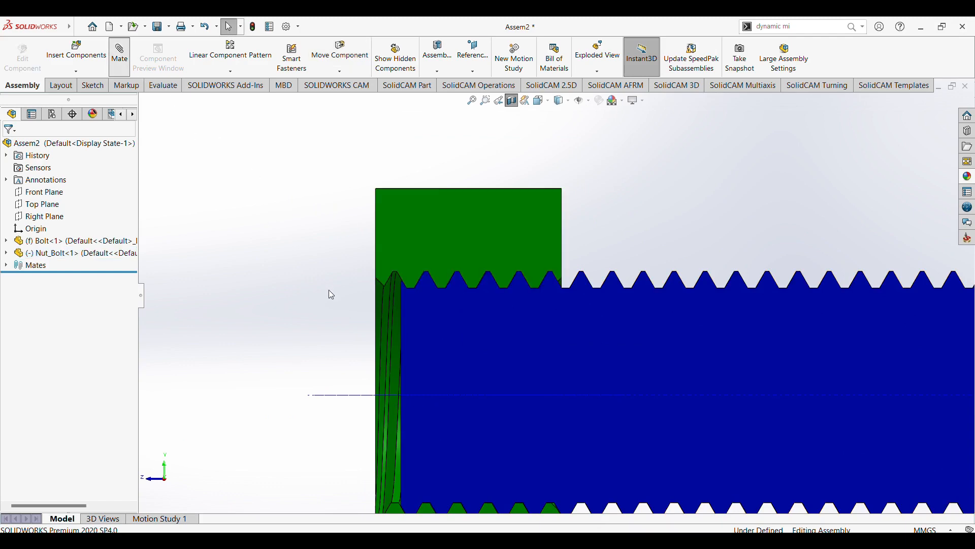
middle_click_drag(303, 340, 480, 365)
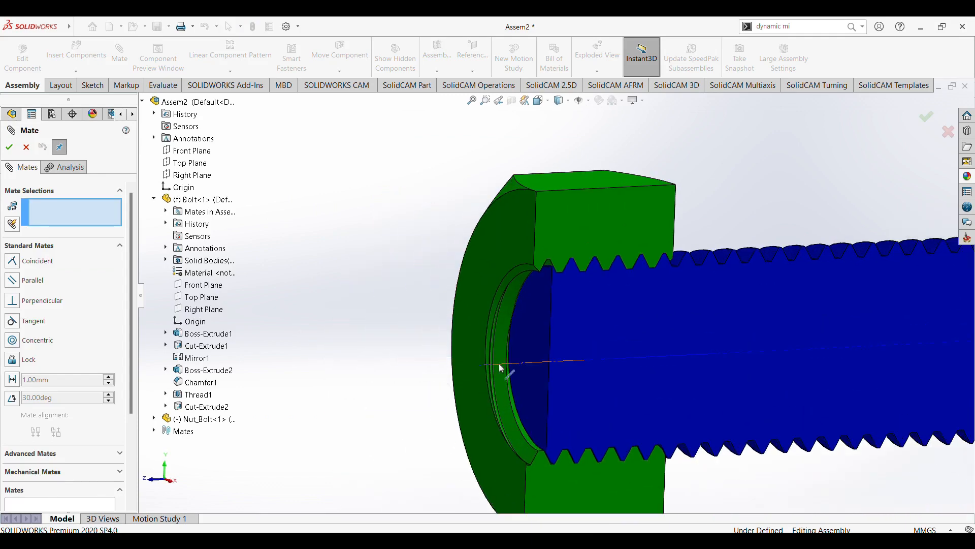
left_click(501, 366)
middle_click_drag(763, 186, 752, 297)
scroll(751, 297, "down", 3)
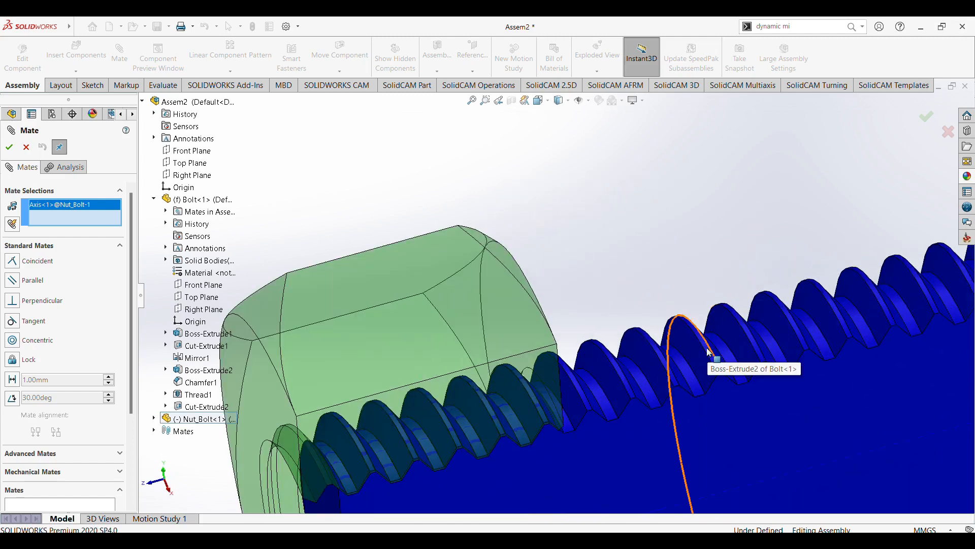
scroll(706, 347, "down", 5)
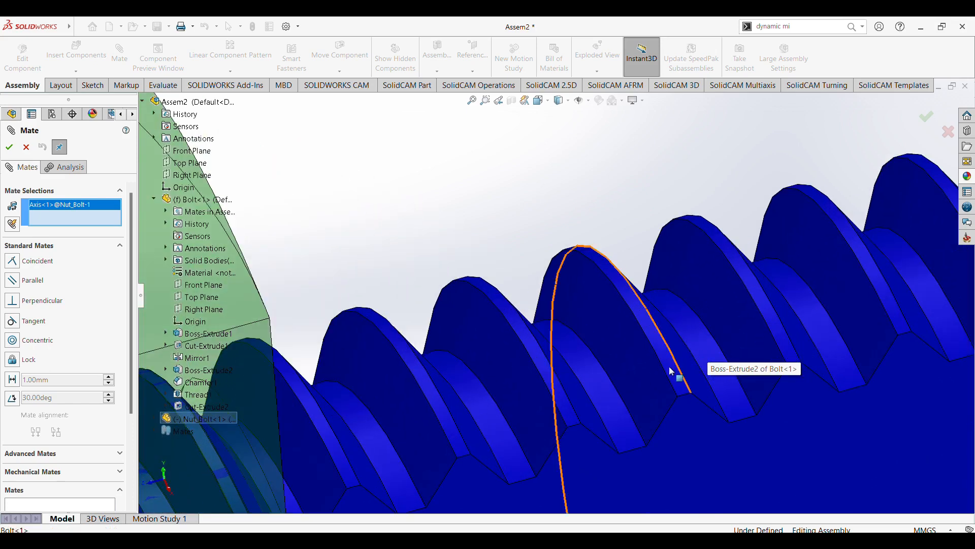
left_click(669, 367)
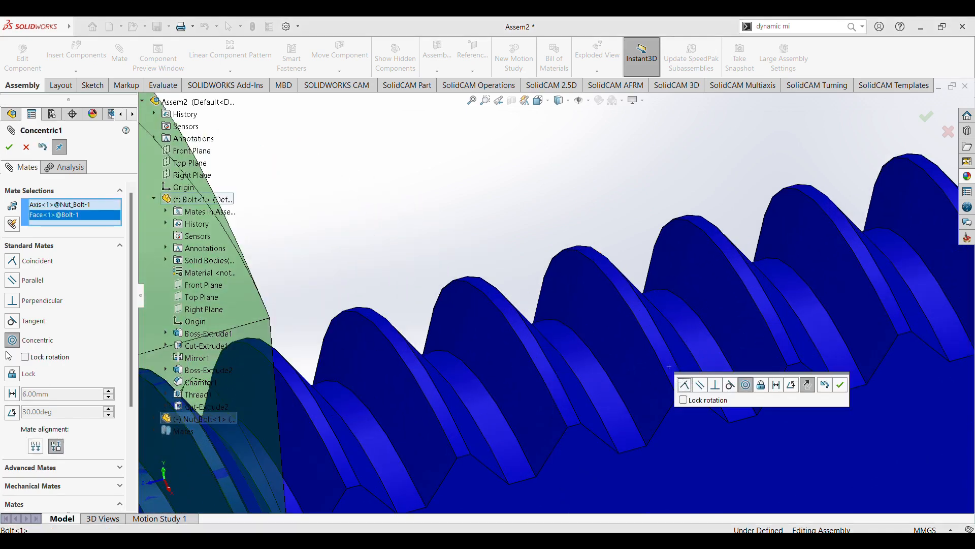
Make it a Screw mate defined by distance per revolution, set to 1.5 mm, and finish mating
scroll(26, 370, "down", 3)
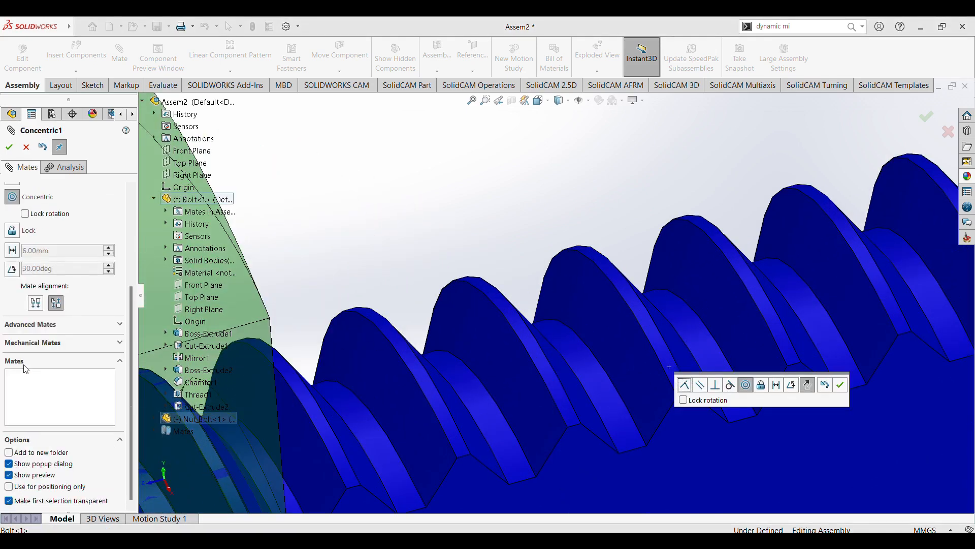
left_click(121, 340)
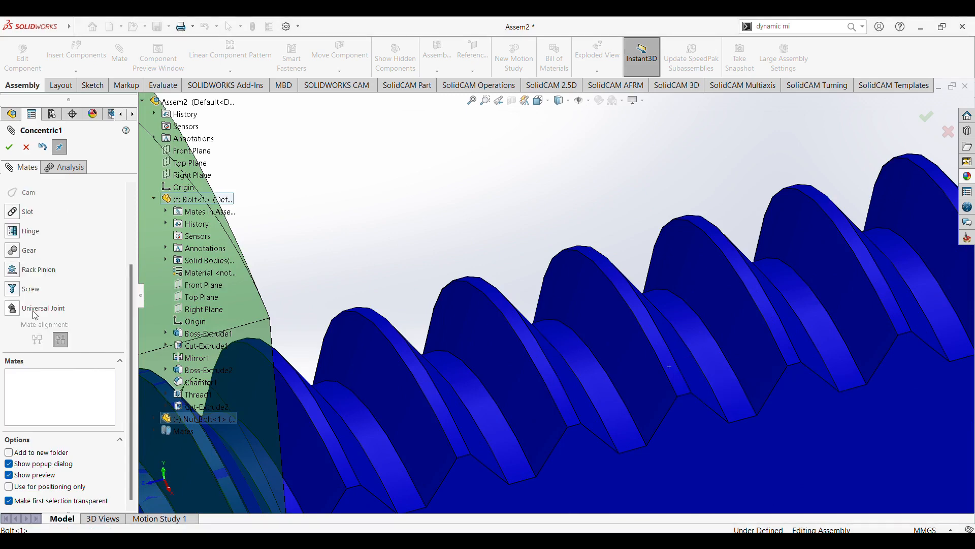
left_click(12, 290)
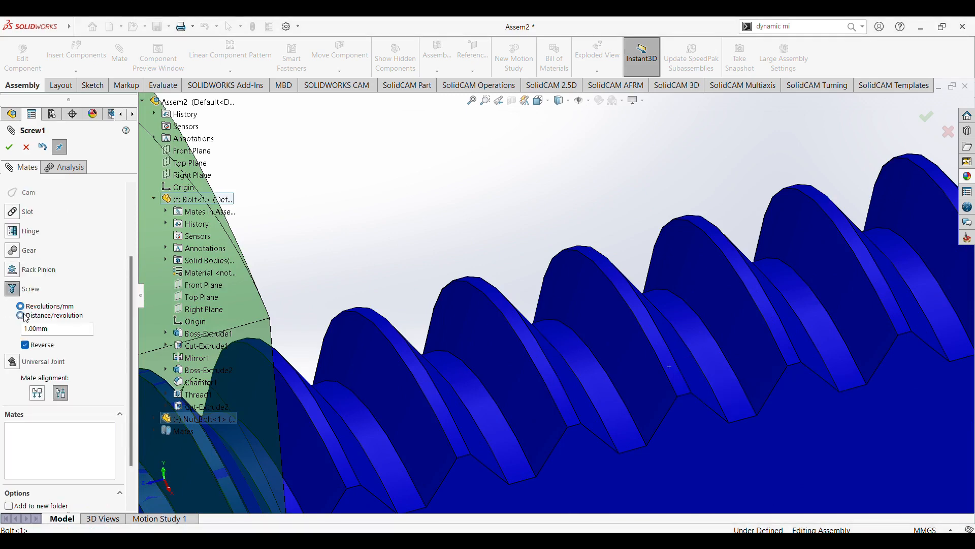
double_click(33, 328)
type("1.5")
key("Return")
scroll(110, 290, "up", 3)
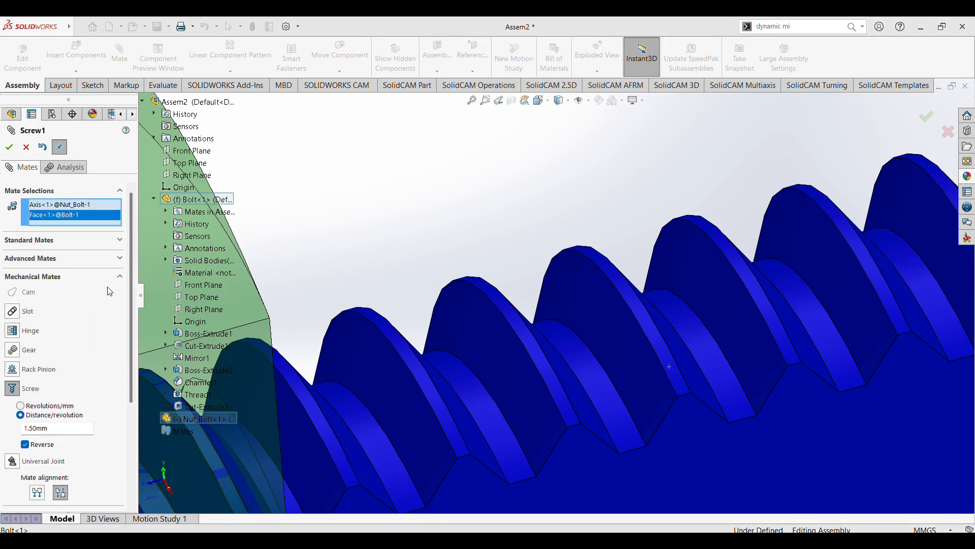
scroll(110, 292, "down", 3)
scroll(91, 345, "up", 3)
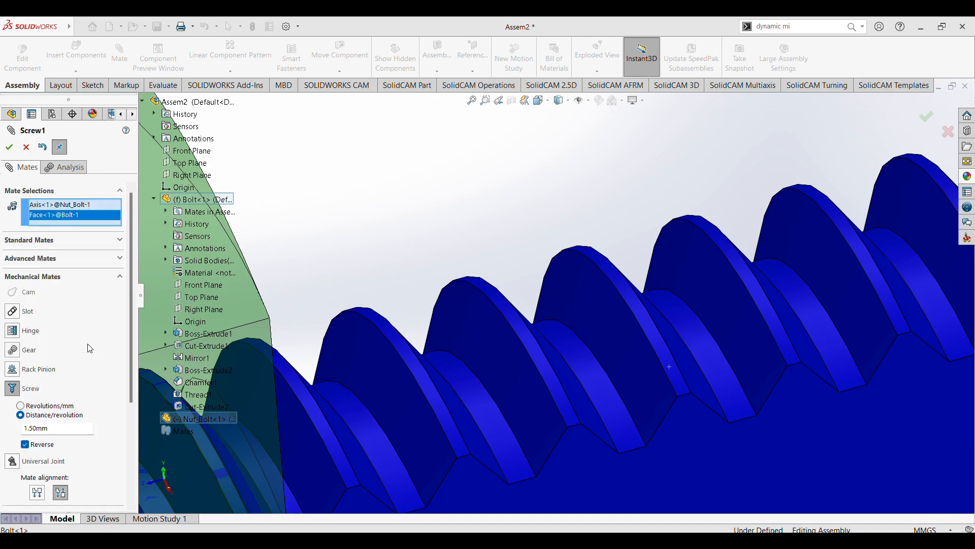
left_click(9, 147)
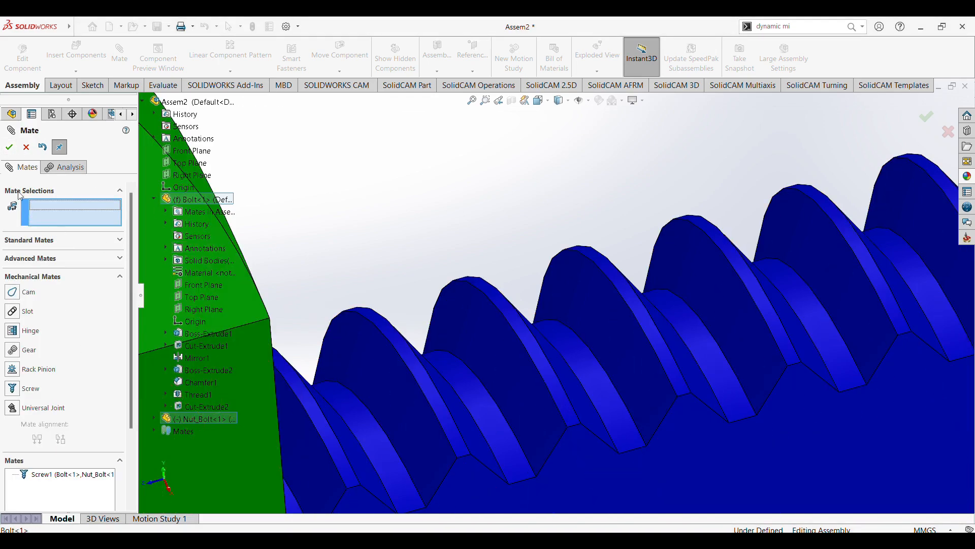
left_click(9, 147)
Rotate the nut around the sectioned bolt to test the screw motion along the thread
scroll(484, 303, "up", 5)
scroll(487, 309, "up", 5)
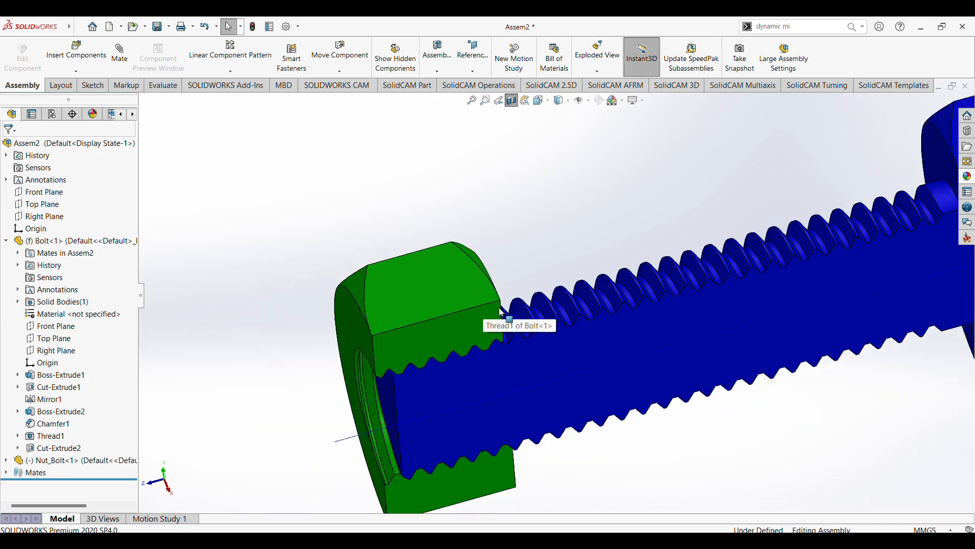
scroll(483, 305, "down", 3)
left_click_drag(508, 374, 483, 291)
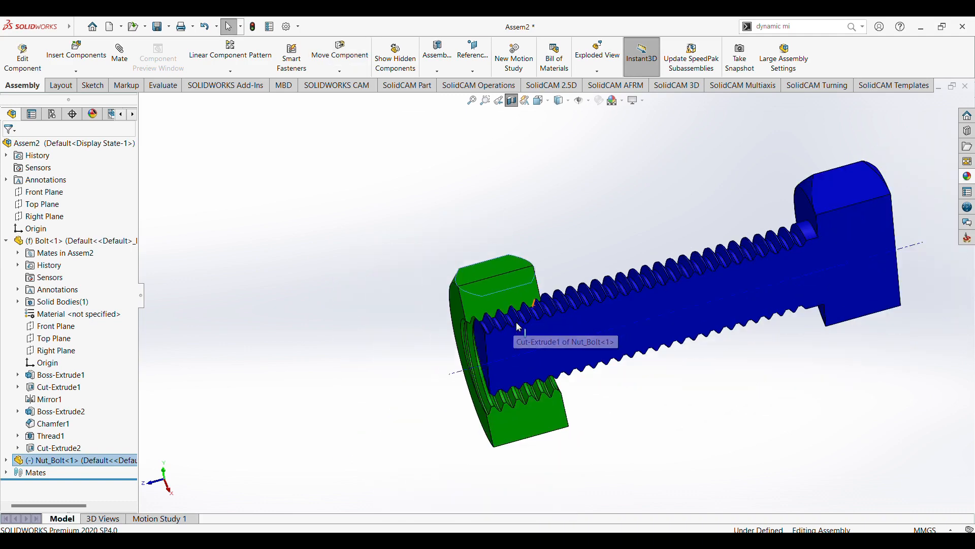
scroll(518, 287, "up", 5)
middle_click_drag(518, 287, 571, 293)
left_click_drag(571, 294, 573, 384)
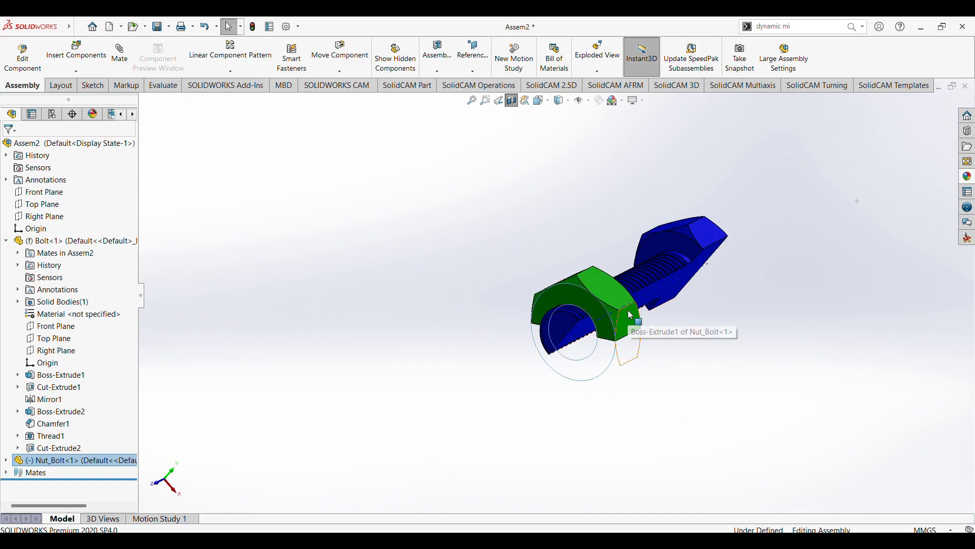
Turn off the section view and rotate the nut on the complete bolt to test the screw motion
key("ctrl+8")
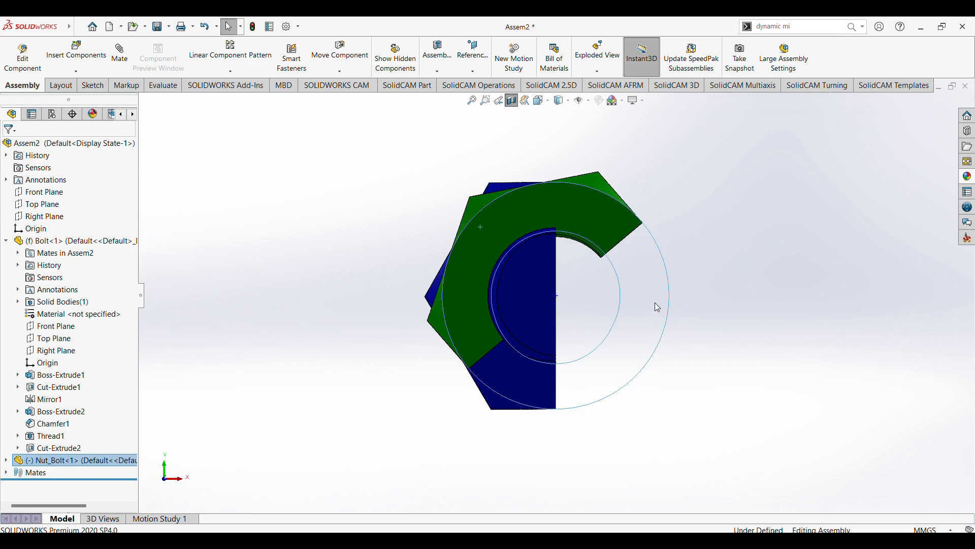
left_click(513, 103)
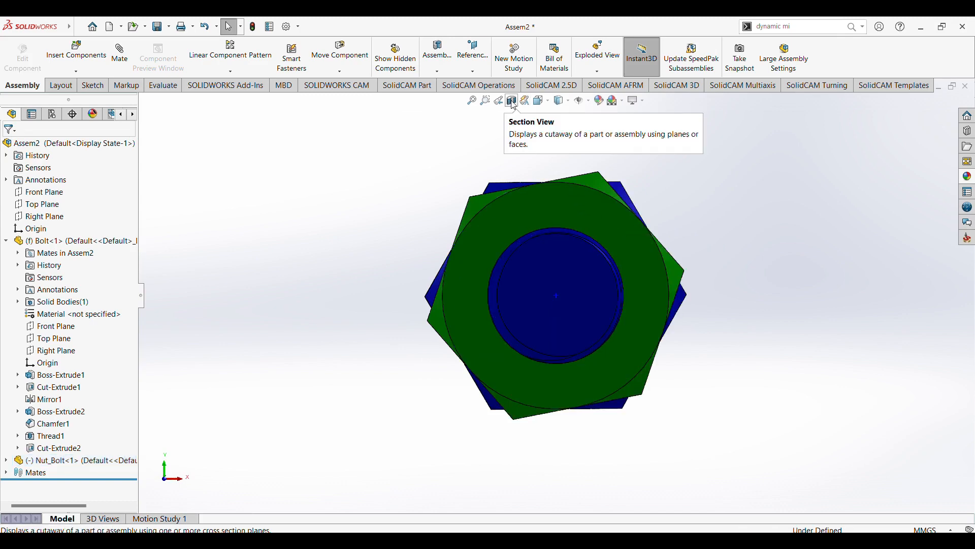
middle_click_drag(783, 323, 641, 350)
scroll(695, 373, "up", 3)
left_click_drag(490, 286, 534, 279)
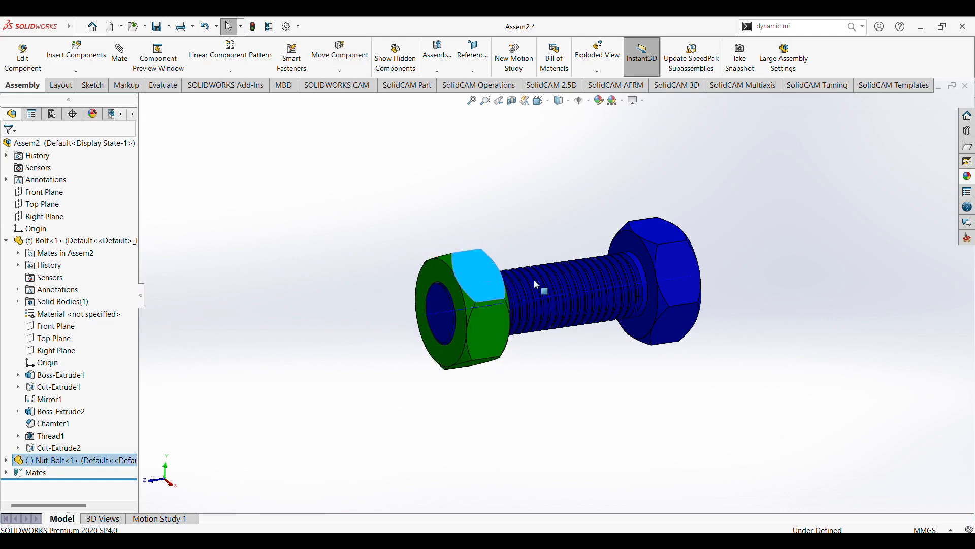
Rotate the nut around the bolt so it advances along the thread toward the bolt head
mouse_move(537, 285)
middle_mouse_down()
mouse_move(631, 321)
mouse_move(535, 295)
middle_mouse_up()
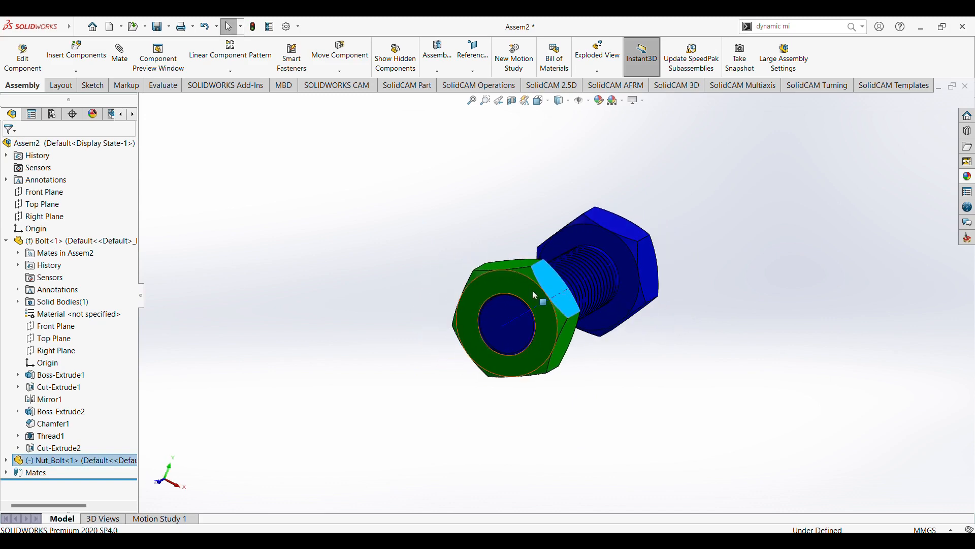
left_click_drag(555, 319, 610, 346)
left_click(751, 343)
middle_click_drag(751, 343, 710, 314)
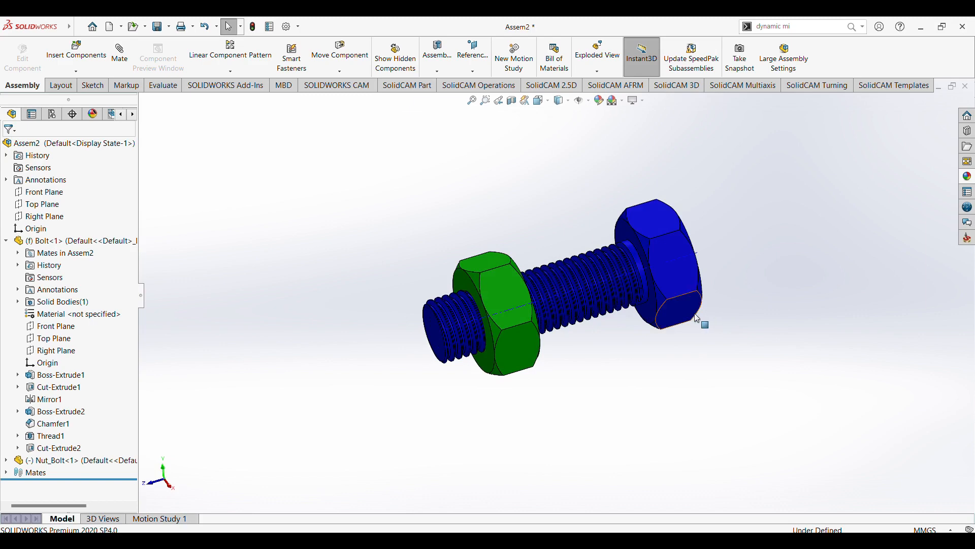
Start a new mate and choose the advanced limit Distance type
left_click(120, 53)
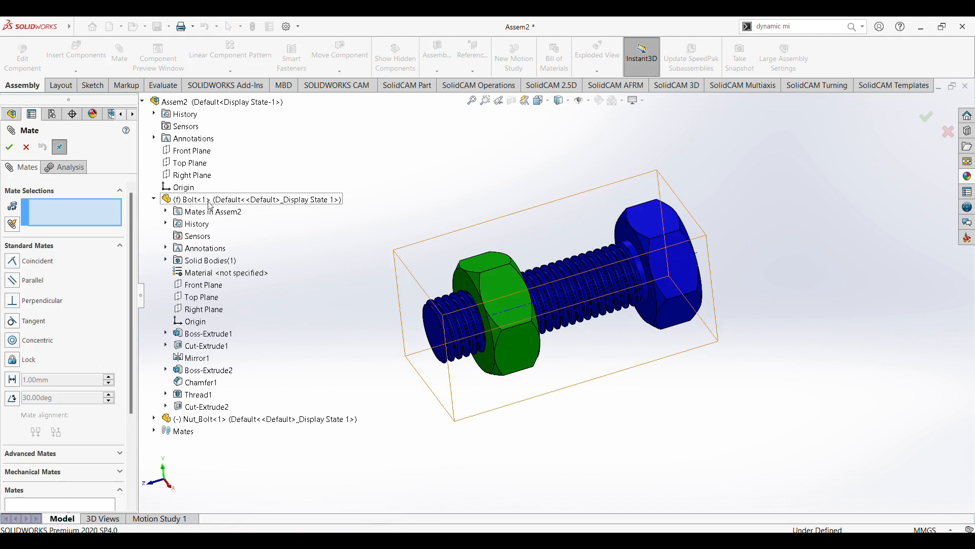
left_click(120, 246)
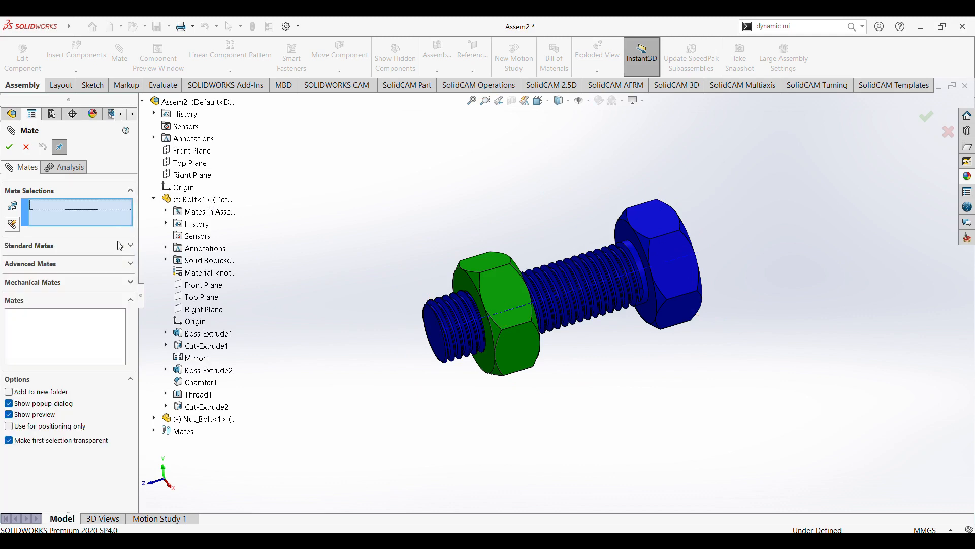
left_click(131, 264)
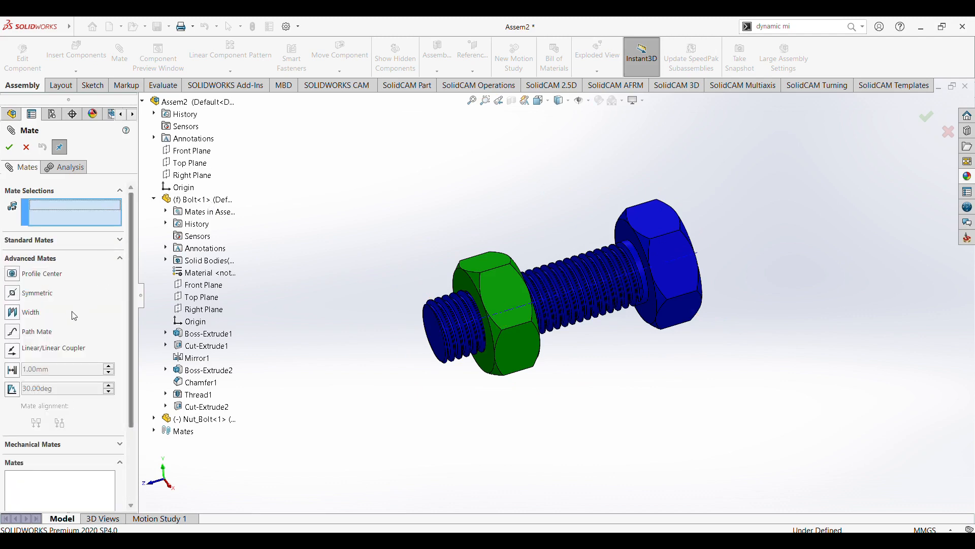
left_click(13, 370)
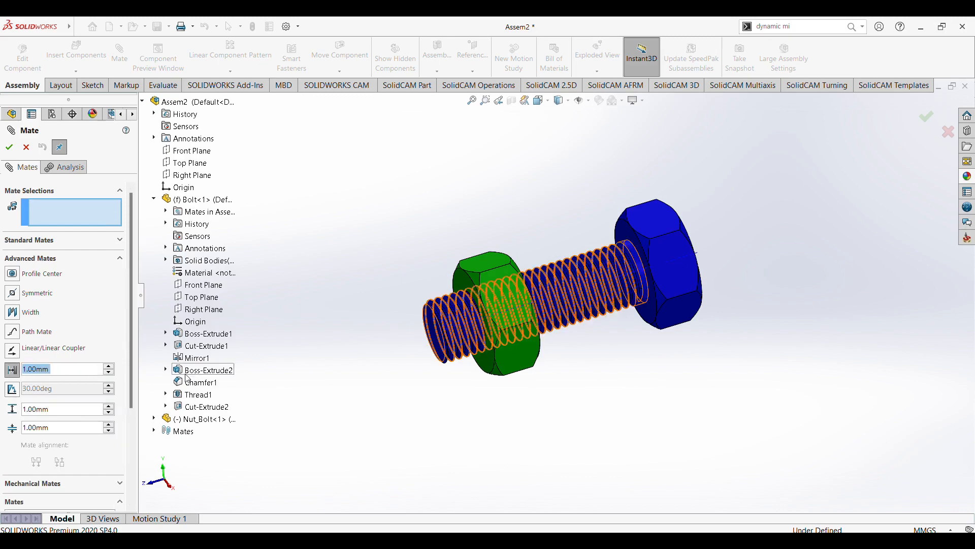
Select the nut's end face nearest the bolt head and the underside of the head for the limit distance mate
scroll(594, 305, "up", 4)
scroll(600, 304, "down", 8)
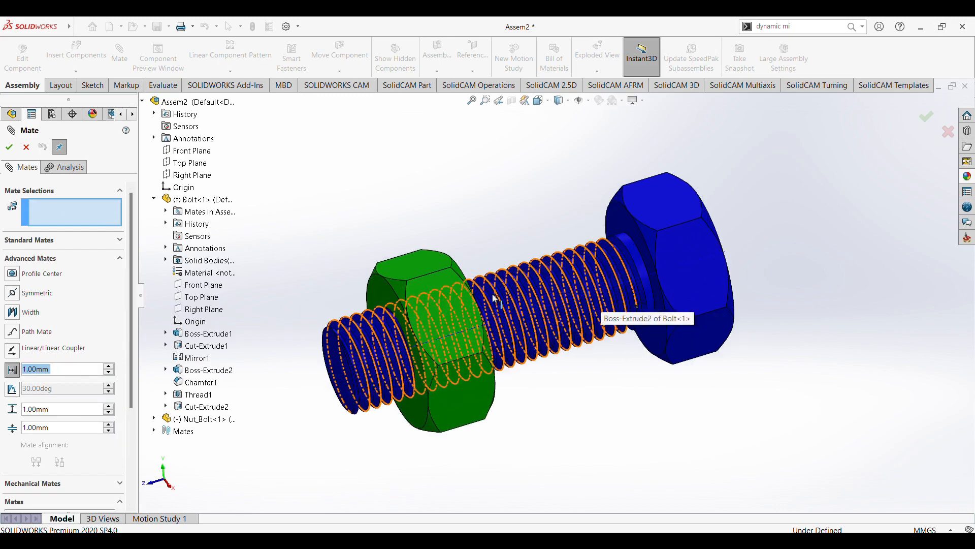
scroll(495, 299, "down", 2)
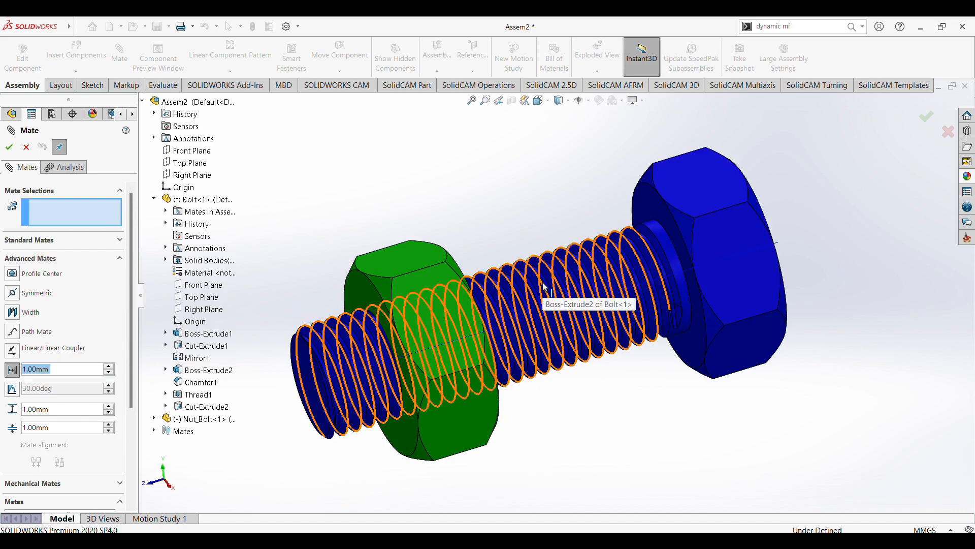
middle_click_drag(560, 239, 489, 261)
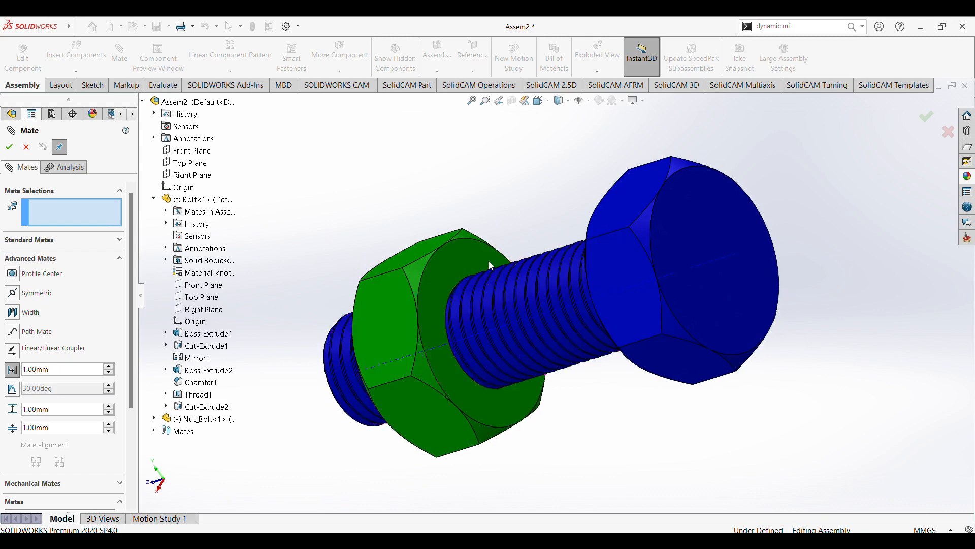
left_click(468, 261)
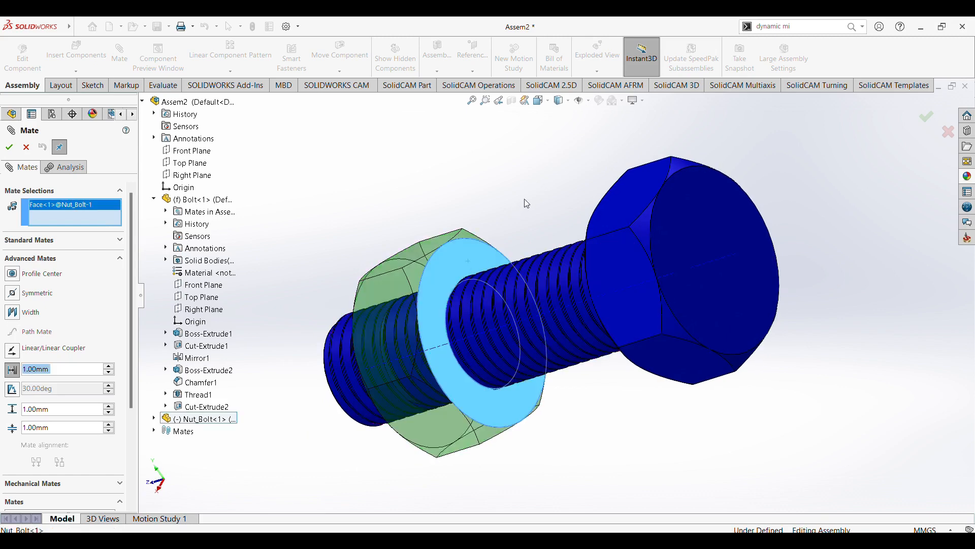
middle_click_drag(529, 194, 610, 215)
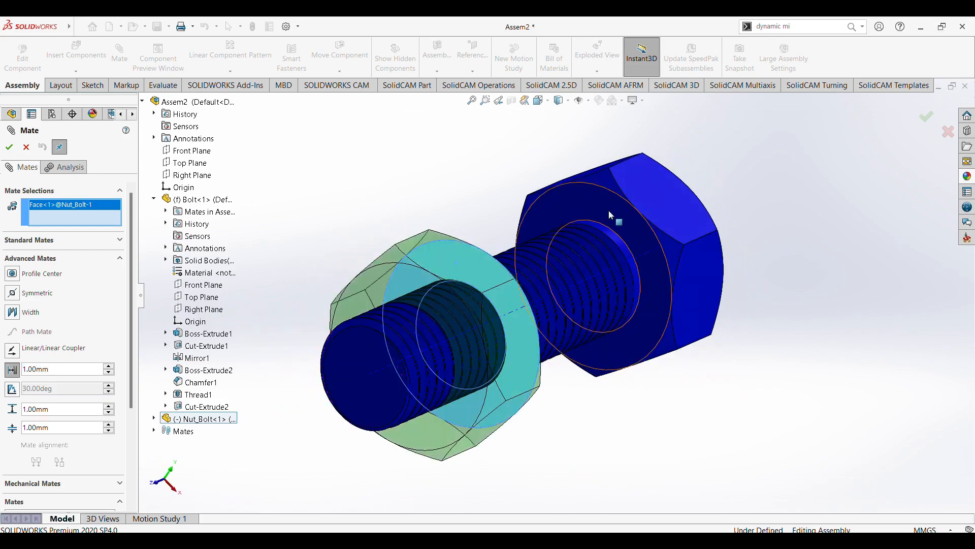
left_click(609, 212)
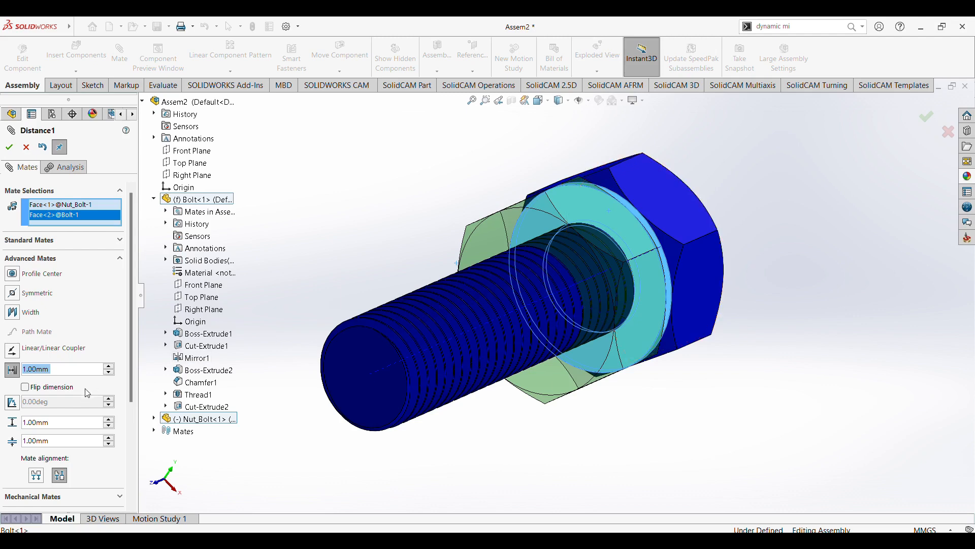
Set the mate's distance, maximum and minimum values to 5 mm and check the nut's spacing from the bolt head
left_click(58, 424)
double_click(58, 442)
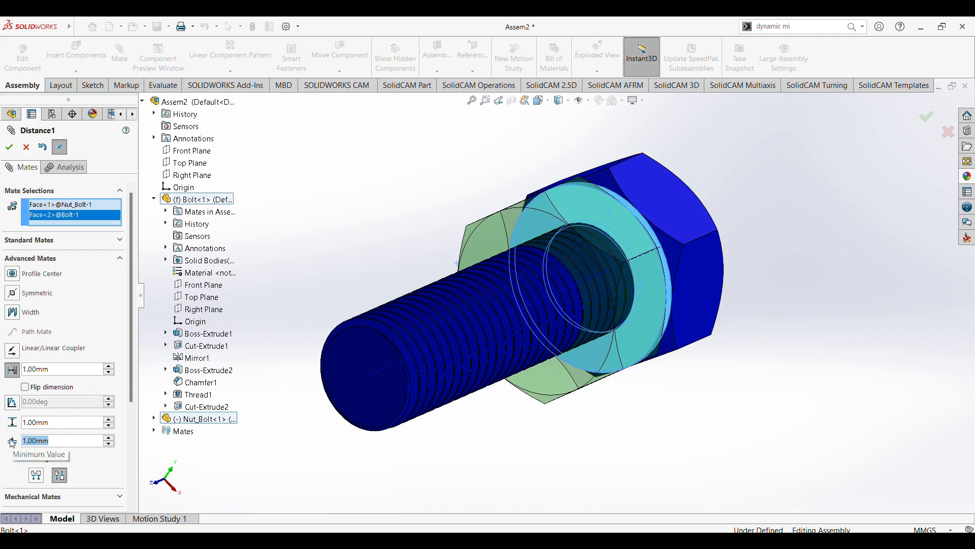
key("Return")
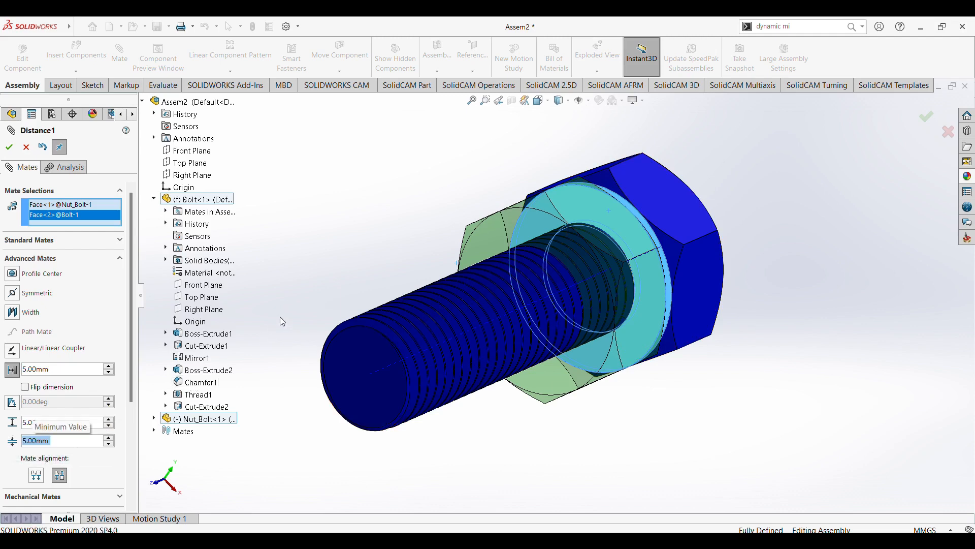
mouse_move(303, 307)
middle_mouse_down()
mouse_move(325, 292)
mouse_move(299, 304)
middle_mouse_up()
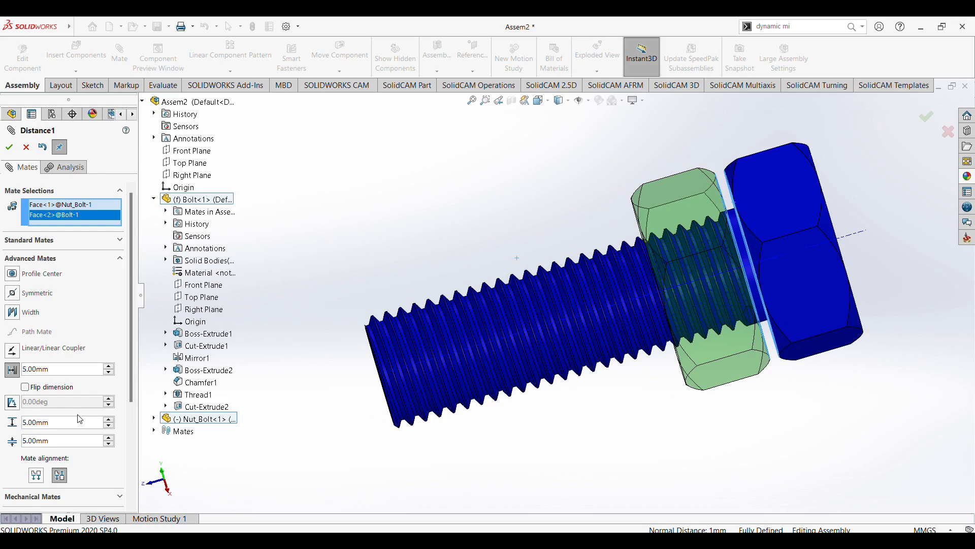
Set the mate's distance, maximum and minimum values to 1 mm, accept the mate and finish mating
left_click(27, 370)
key("BackSpace")
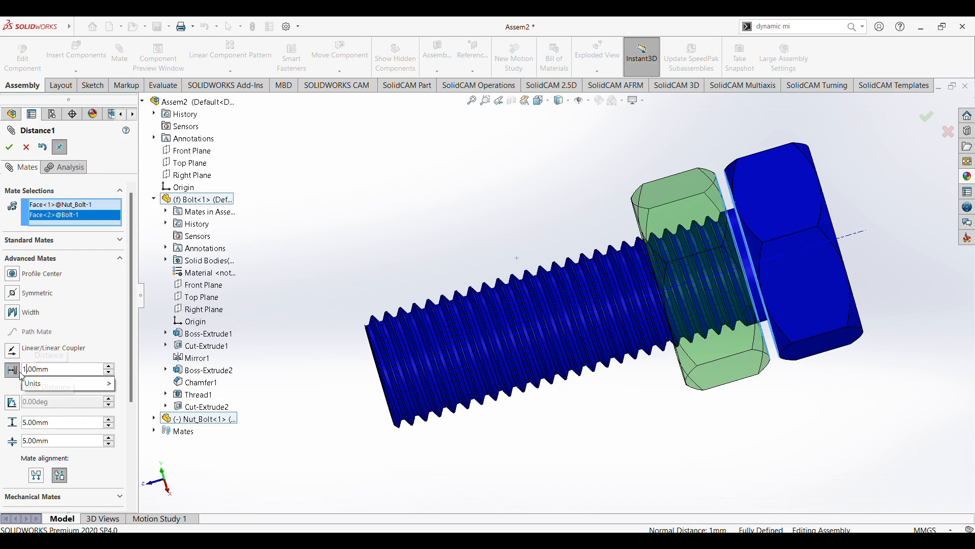
type("1")
key("Return")
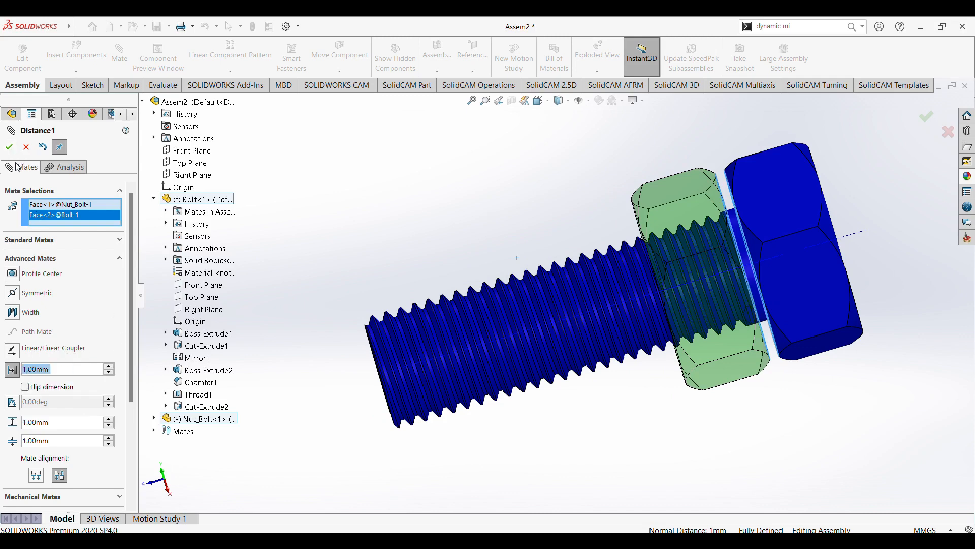
left_click(9, 148)
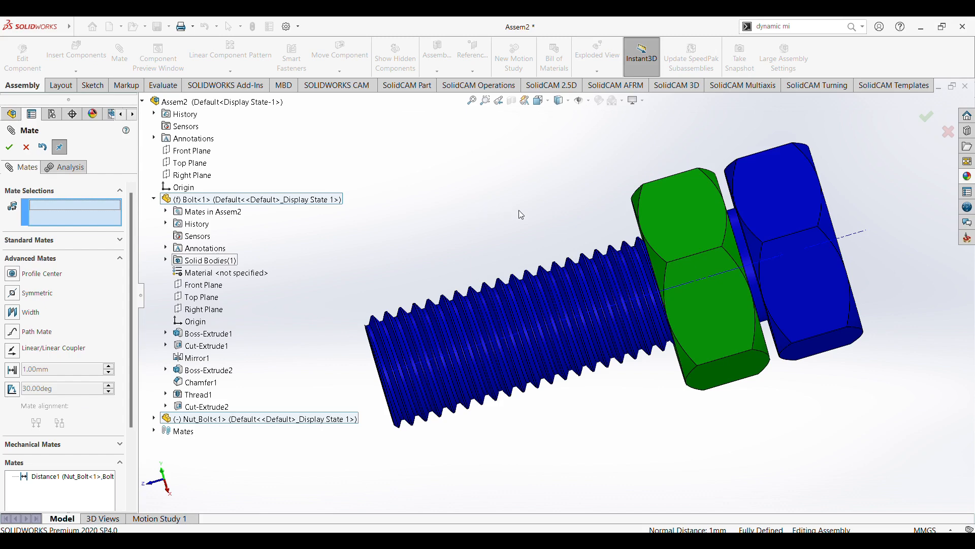
scroll(590, 239, "up", 2)
scroll(593, 245, "down", 2)
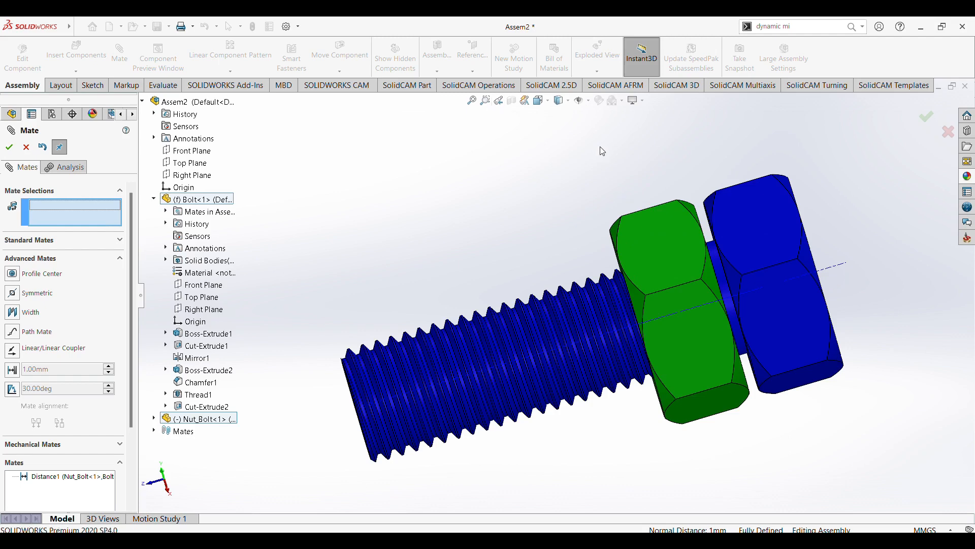
scroll(604, 149, "up", 1)
left_click(10, 147)
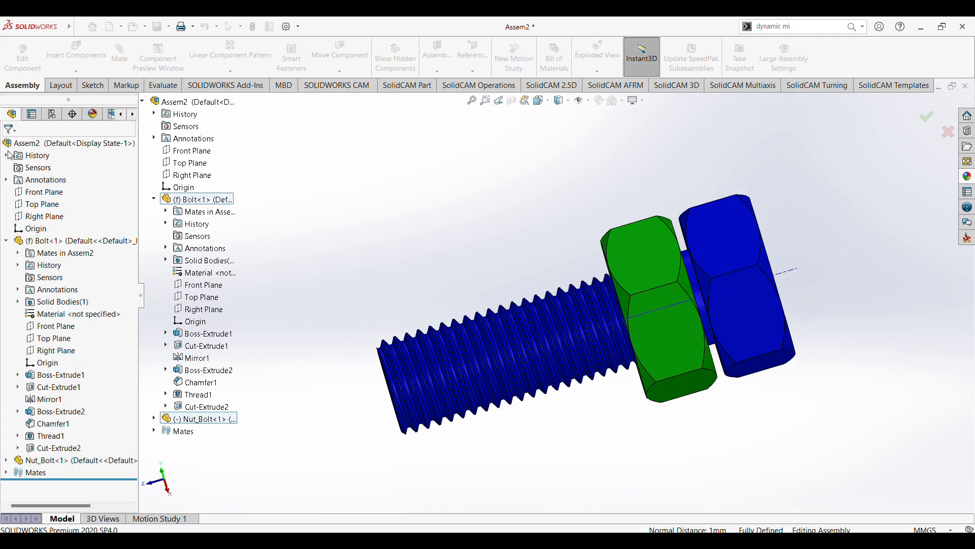
Try to rotate the nut with the distance mate applied and examine its gap to the bolt head from the side
scroll(641, 205, "up", 1)
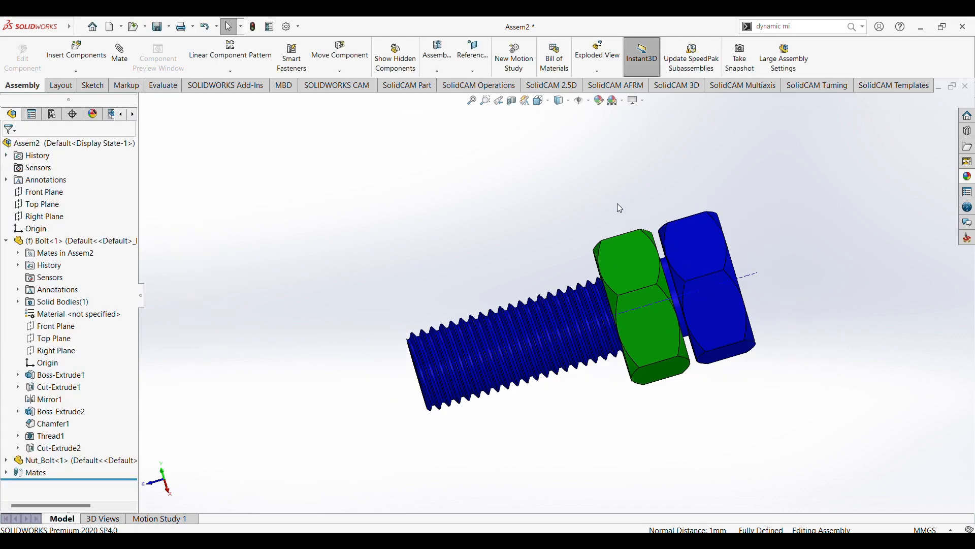
scroll(616, 203, "up", 2)
scroll(616, 203, "down", 3)
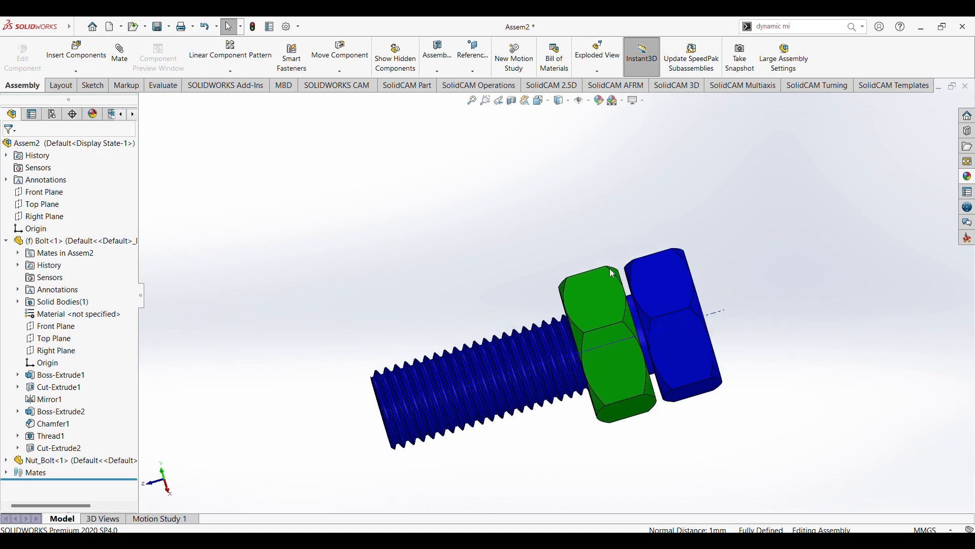
left_click(598, 280)
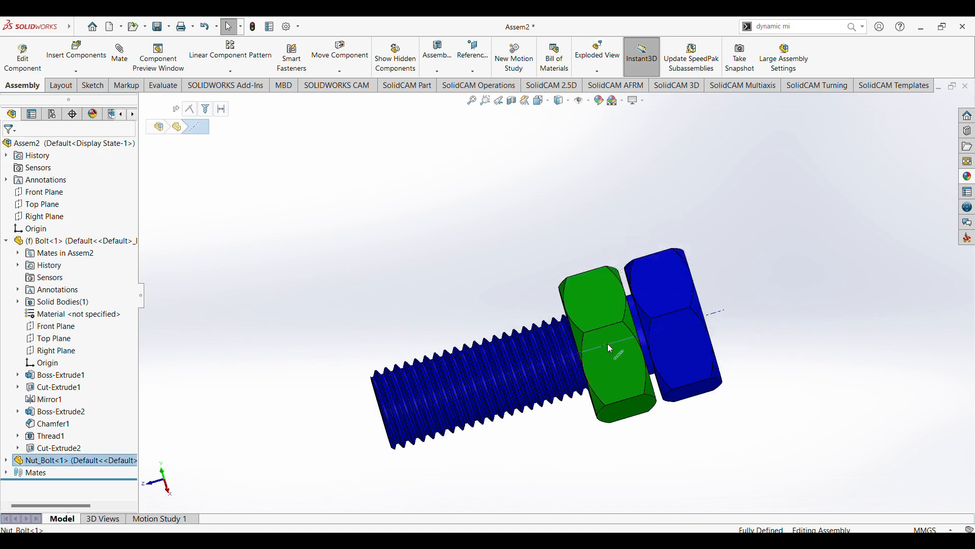
left_click(620, 370)
left_click_drag(620, 373, 568, 277)
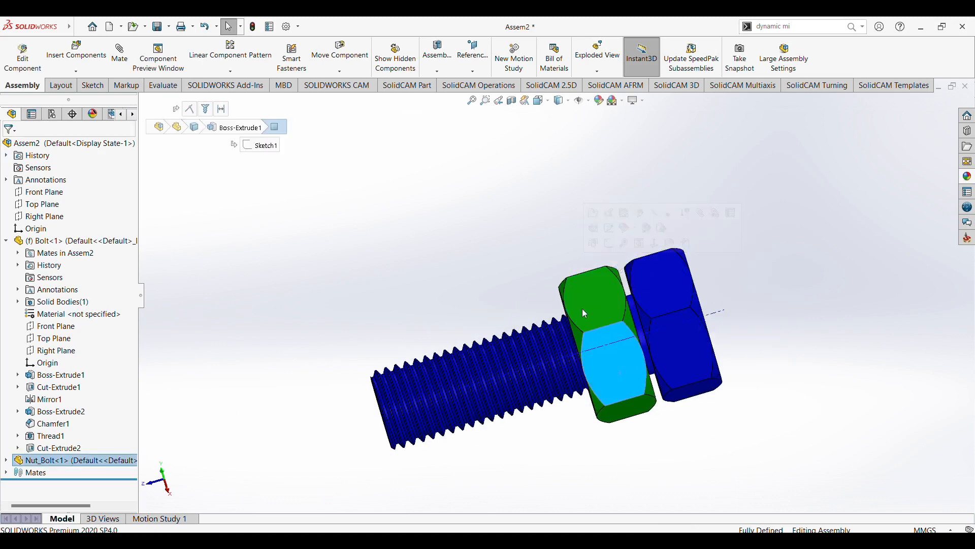
left_click_drag(582, 309, 551, 299)
key("ctrl+4")
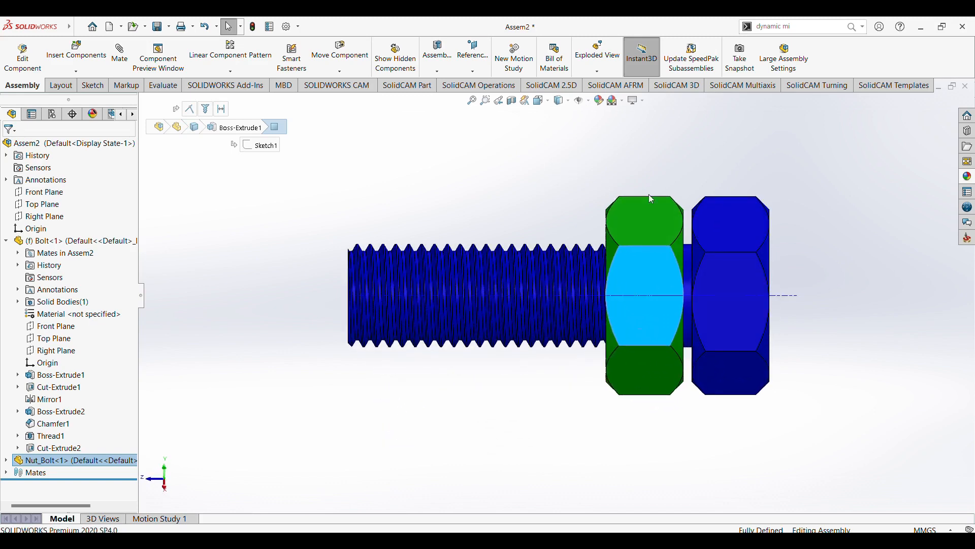
left_click(609, 224)
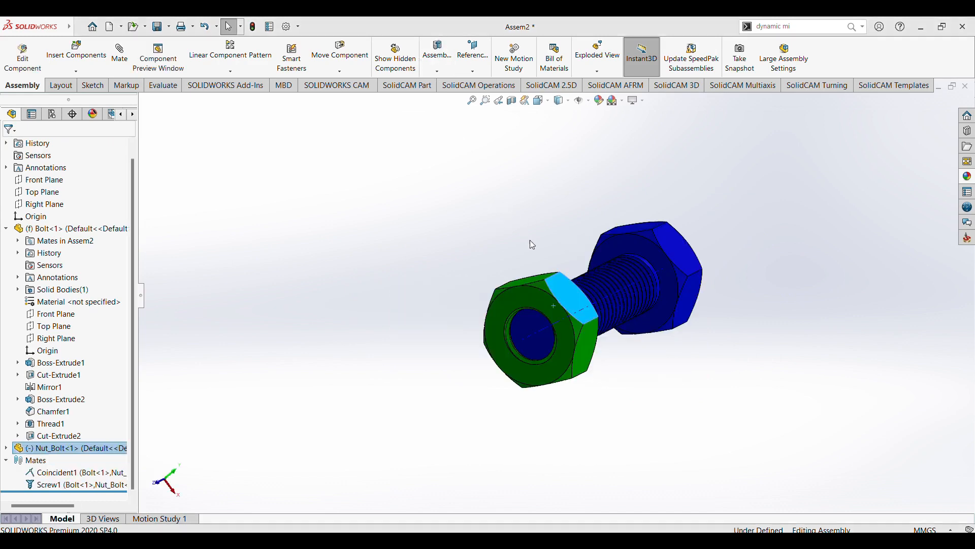
Start a new mate, clear the preselected face, and select the bolt head's underside and the nut's facing end face
left_click(120, 53)
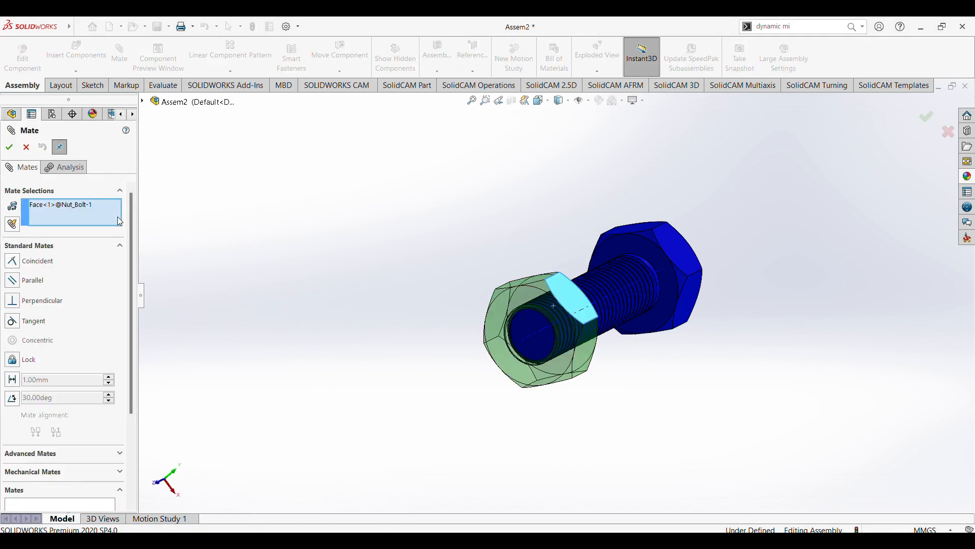
right_click(68, 204)
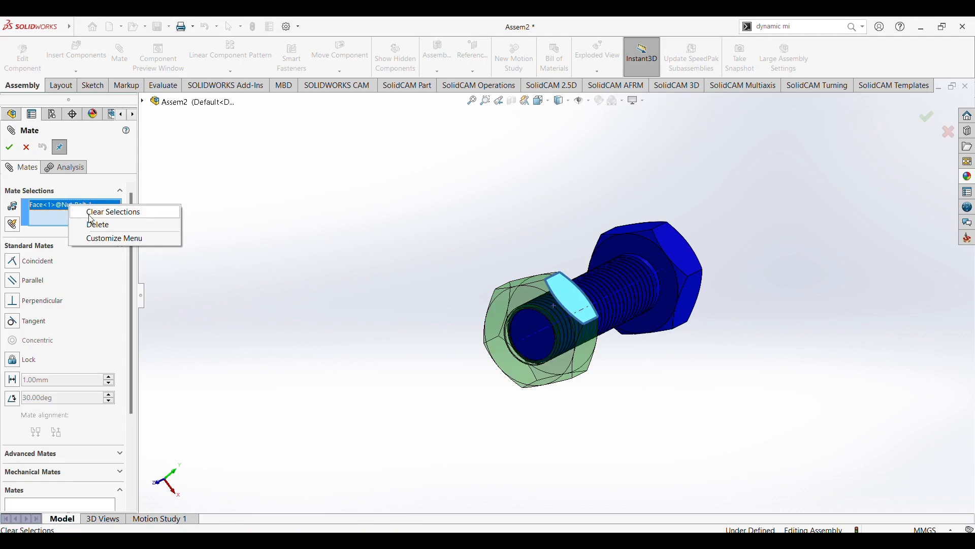
left_click(113, 212)
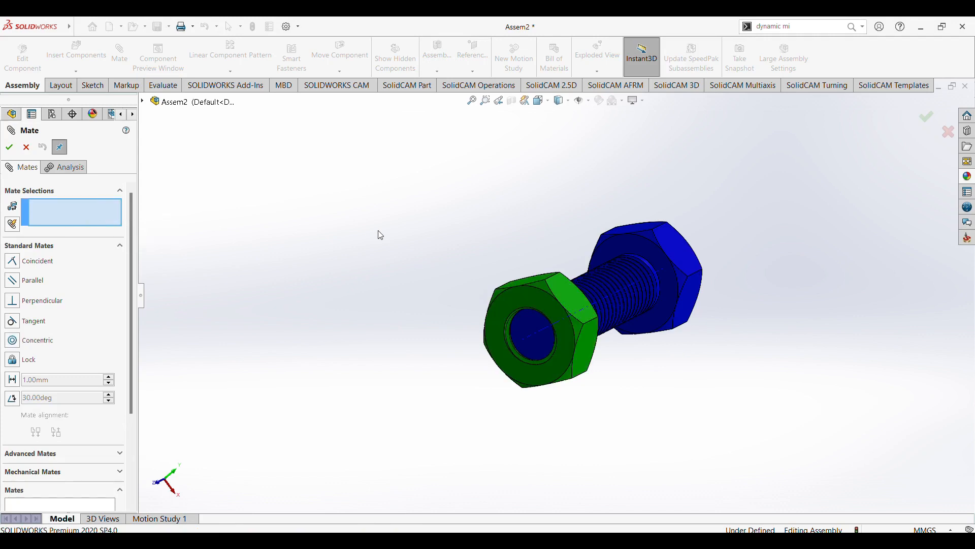
left_click(640, 244)
middle_click_drag(652, 239, 513, 290)
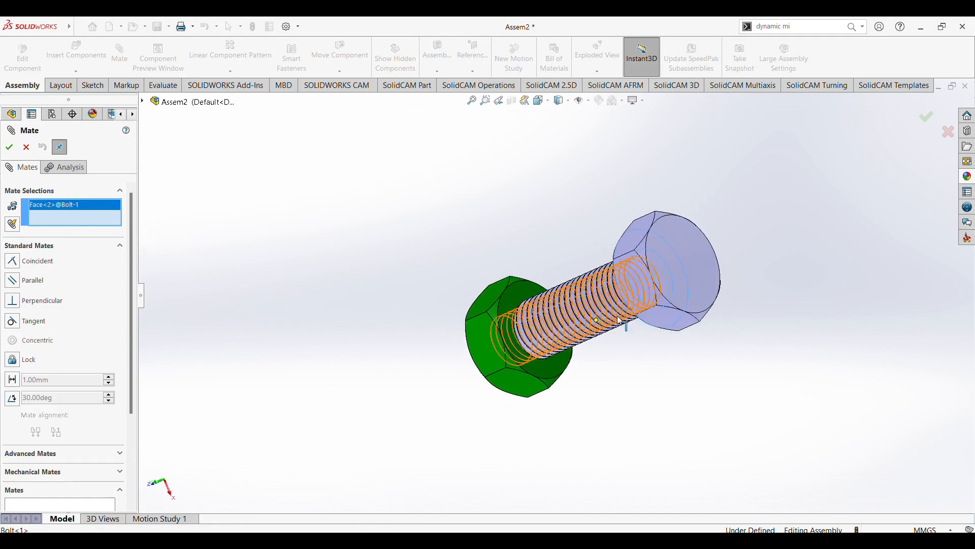
left_click(516, 291)
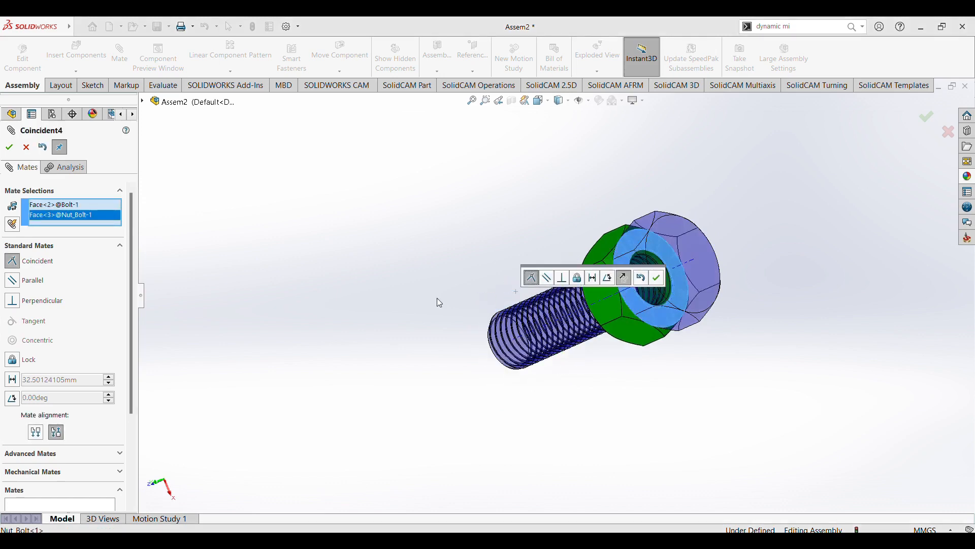
Change the mate between the bolt head's underside and the nut face to an advanced limit distance mate
middle_click_drag(437, 300, 473, 273)
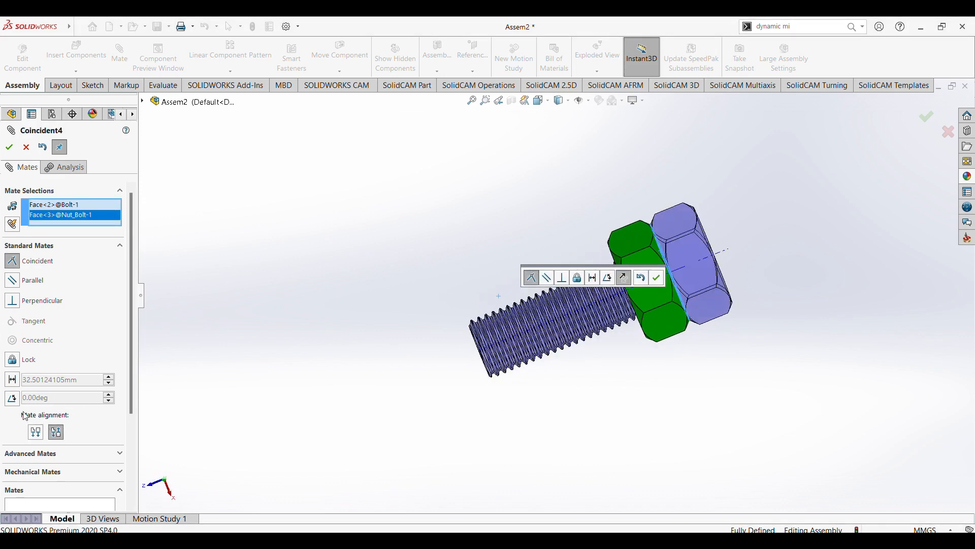
scroll(112, 440, "down", 3)
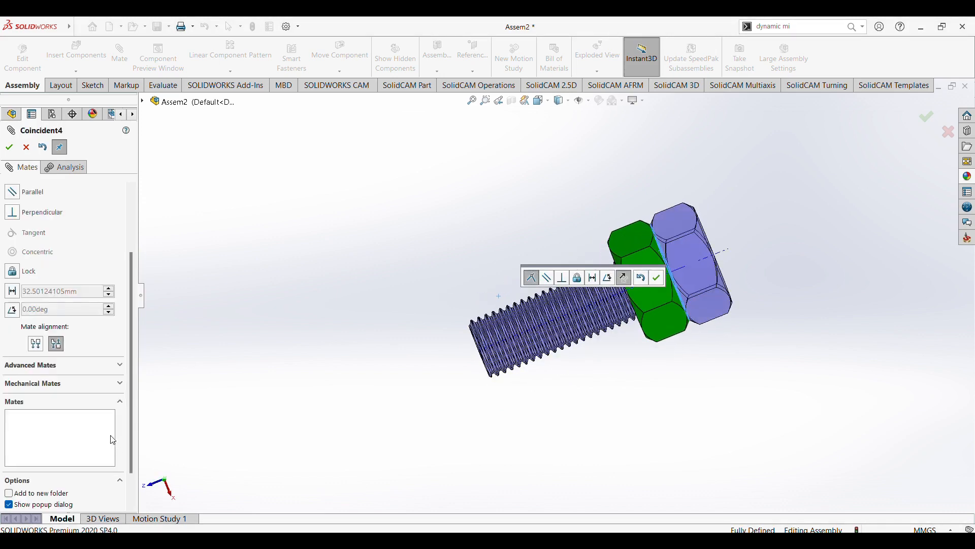
left_click(120, 365)
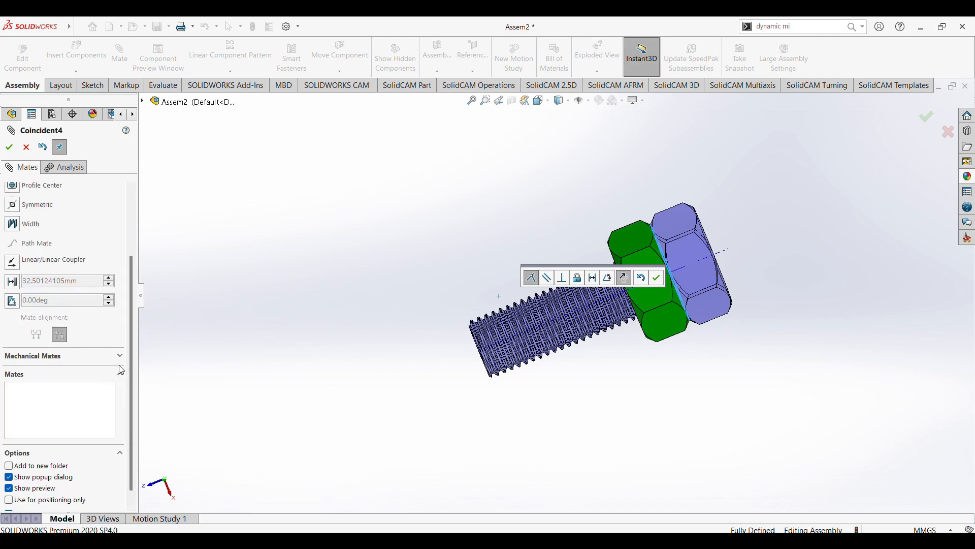
left_click(121, 356)
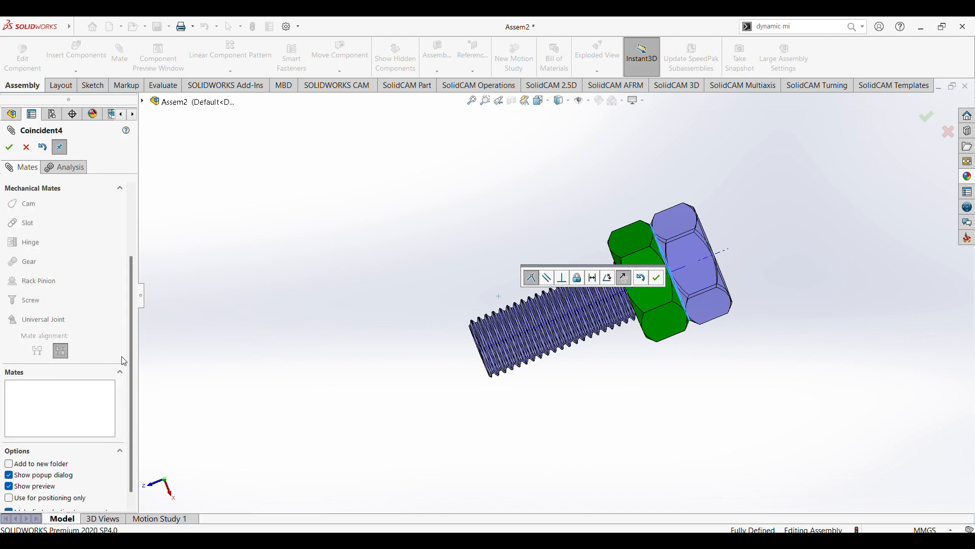
left_click(121, 374)
scroll(120, 298, "up", 1)
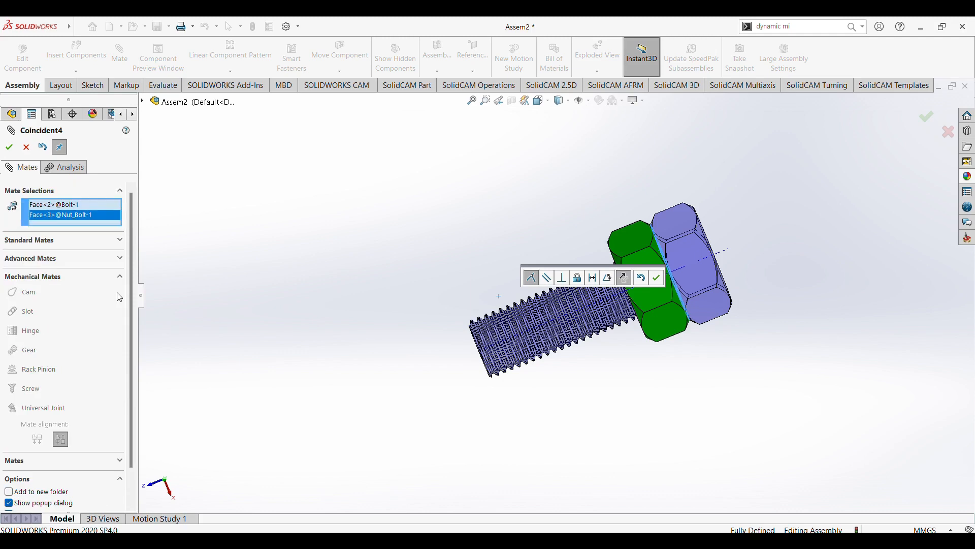
left_click(121, 240)
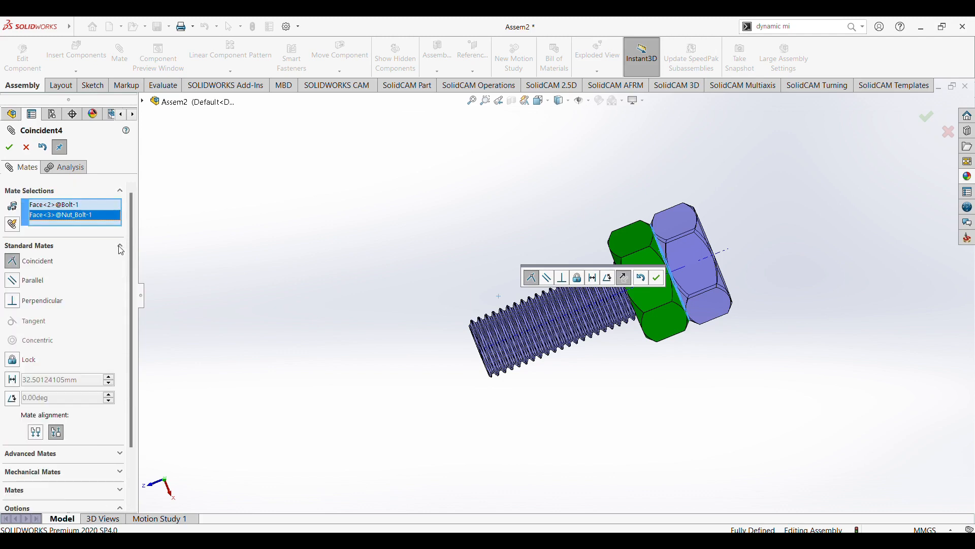
left_click(13, 379)
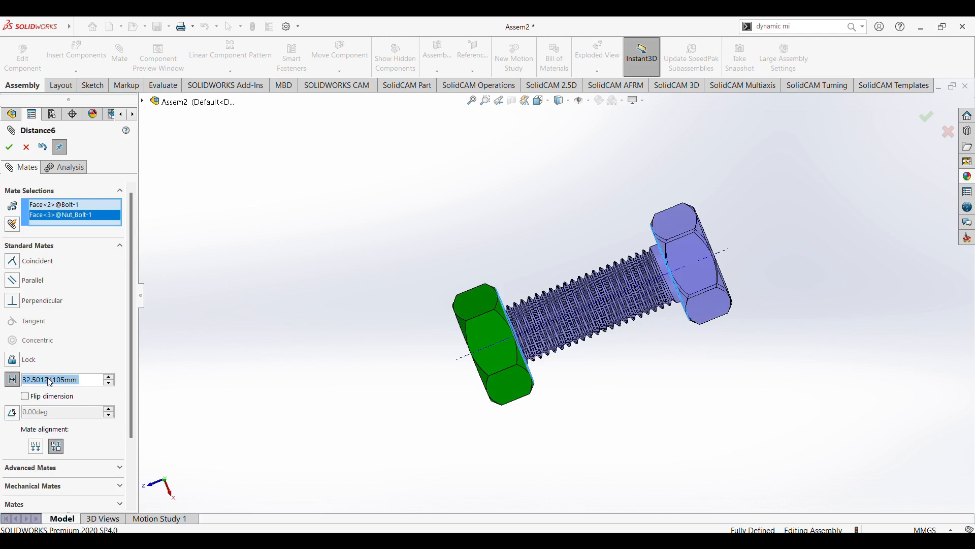
left_click(119, 468)
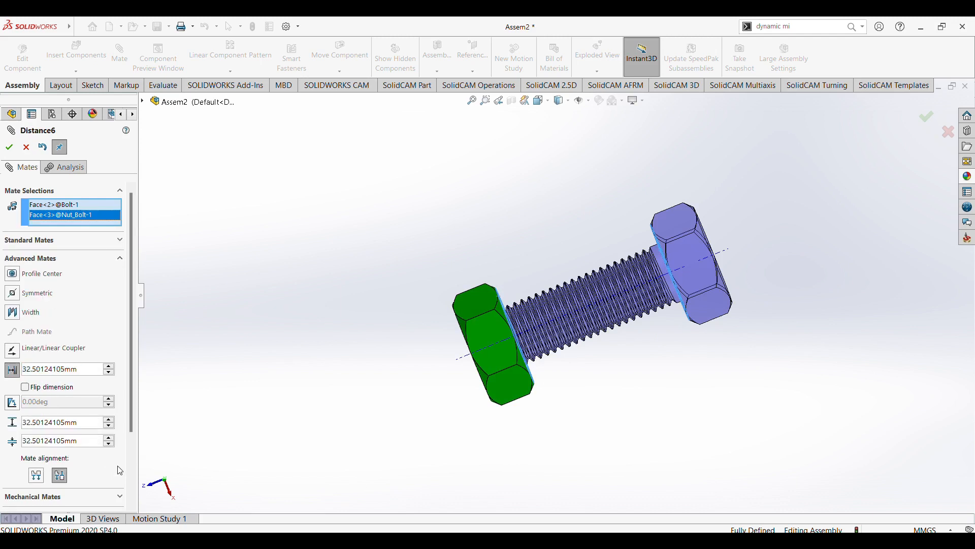
Set the limit distance mate's minimum value to 0 mm and its maximum value to 40 mm
left_click(53, 440)
key("BackSpace")
double_click(54, 441)
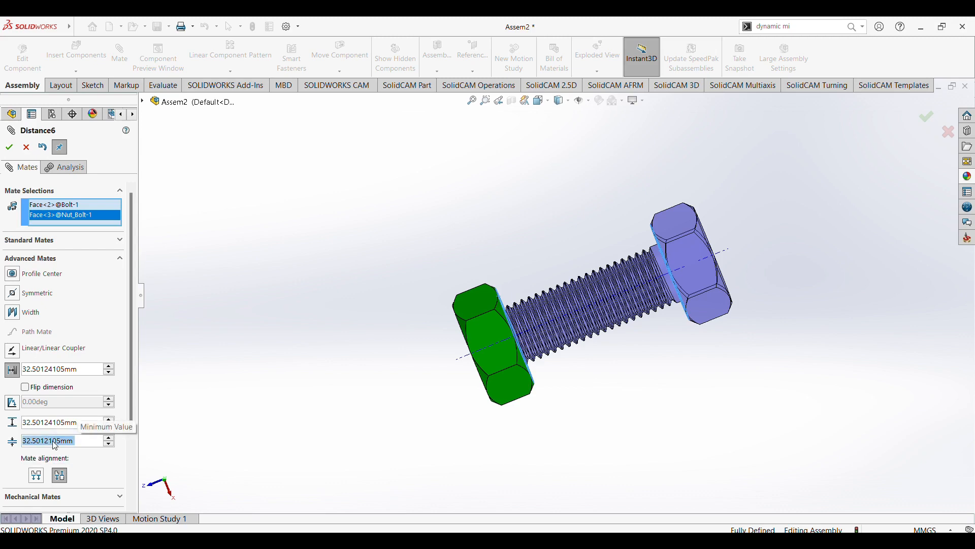
type("0")
key("Return")
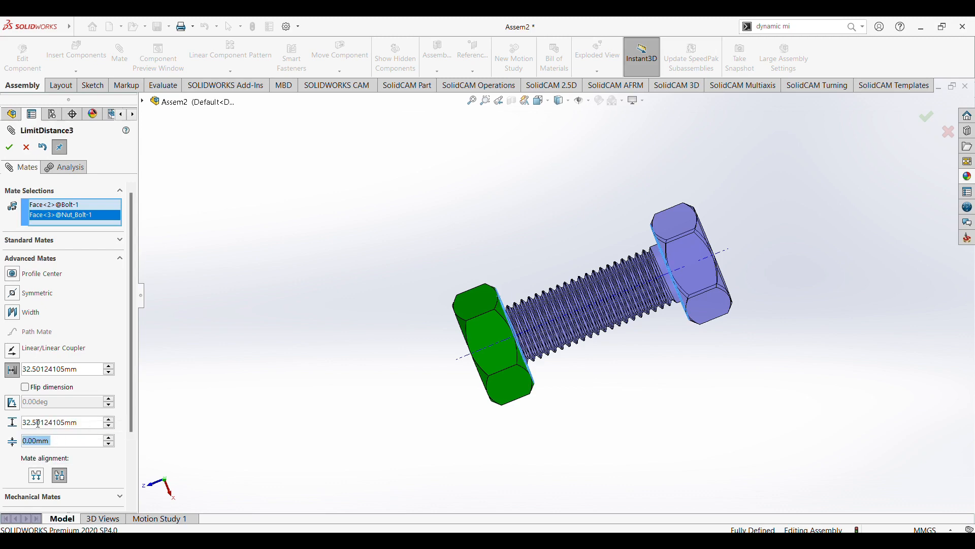
double_click(38, 423)
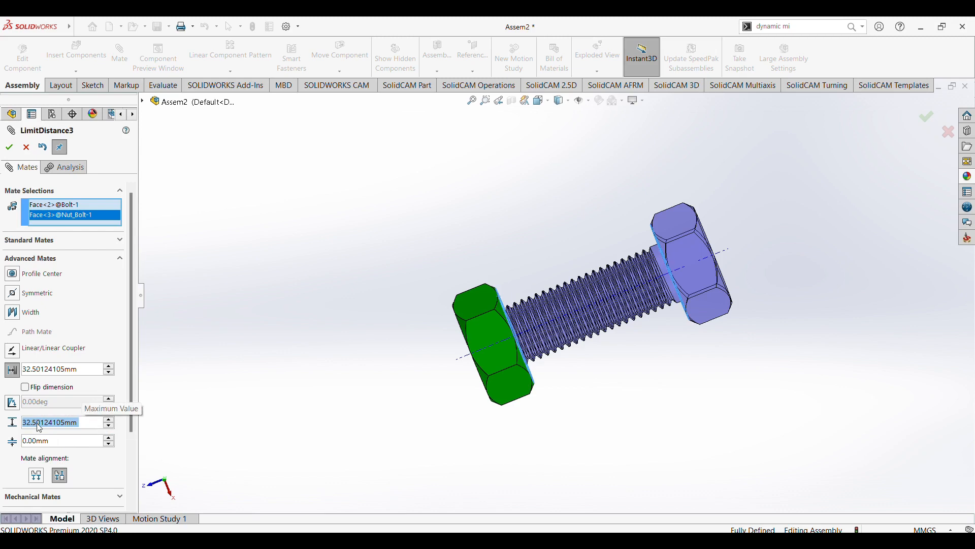
type("40")
key("Return")
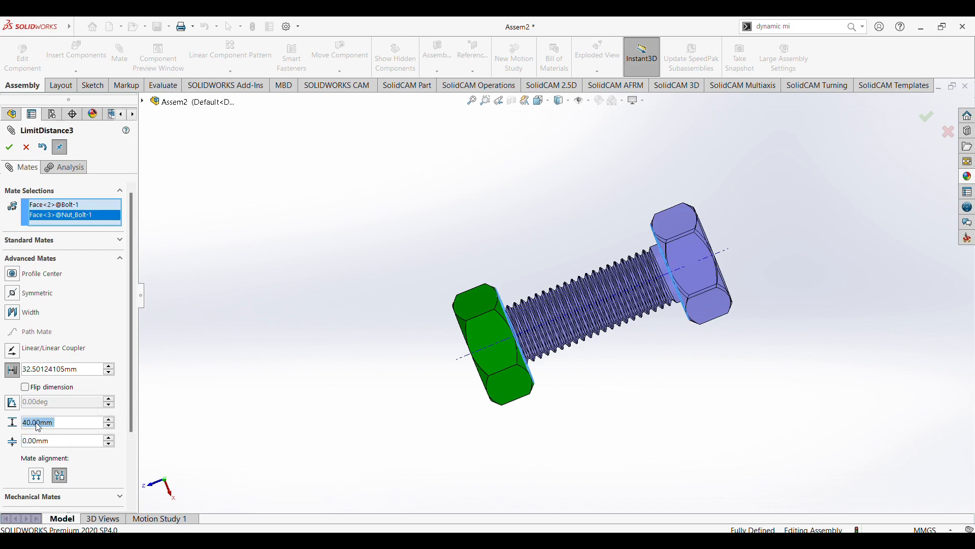
Try a mate distance of 1 mm, set it to 0 mm instead, and accept the limit distance mate
double_click(89, 369)
type("1")
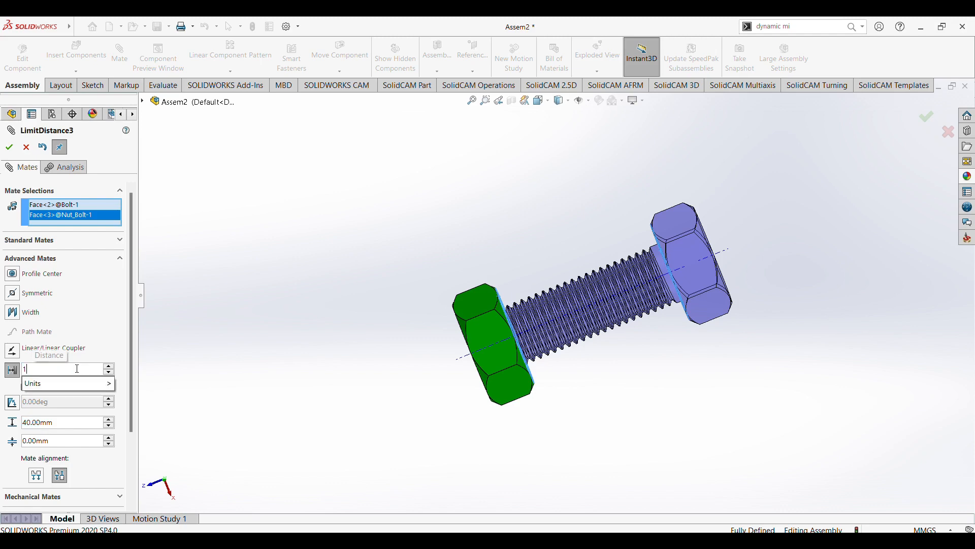
key("Return")
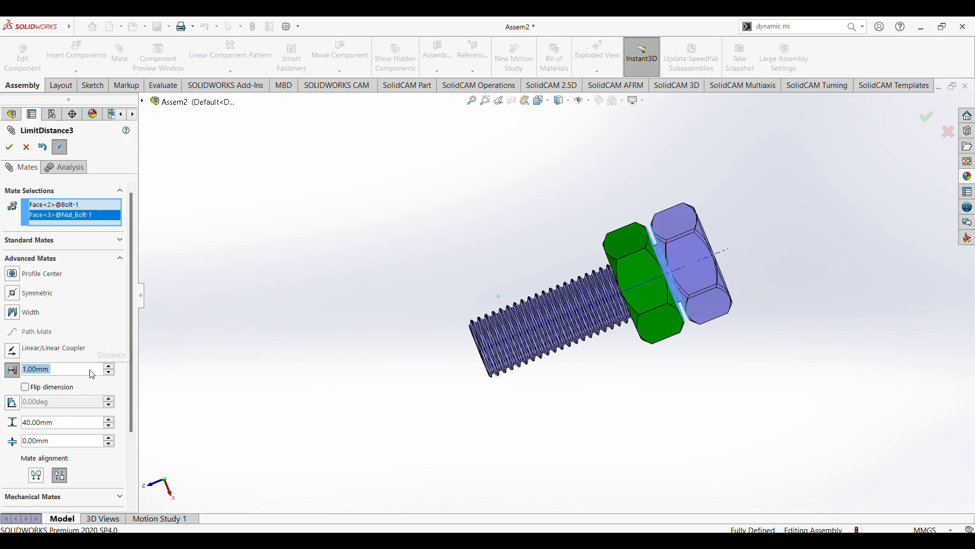
type("0")
key("Return")
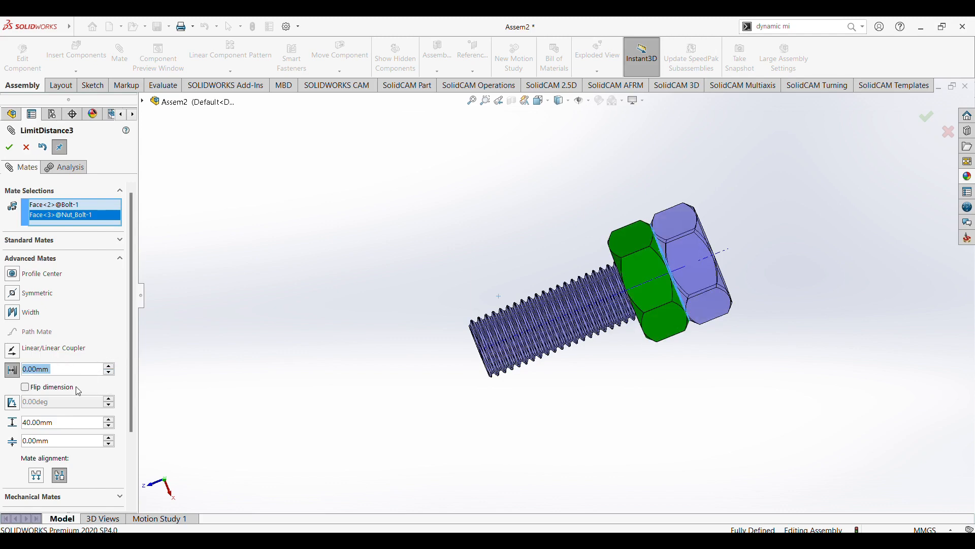
left_click(9, 147)
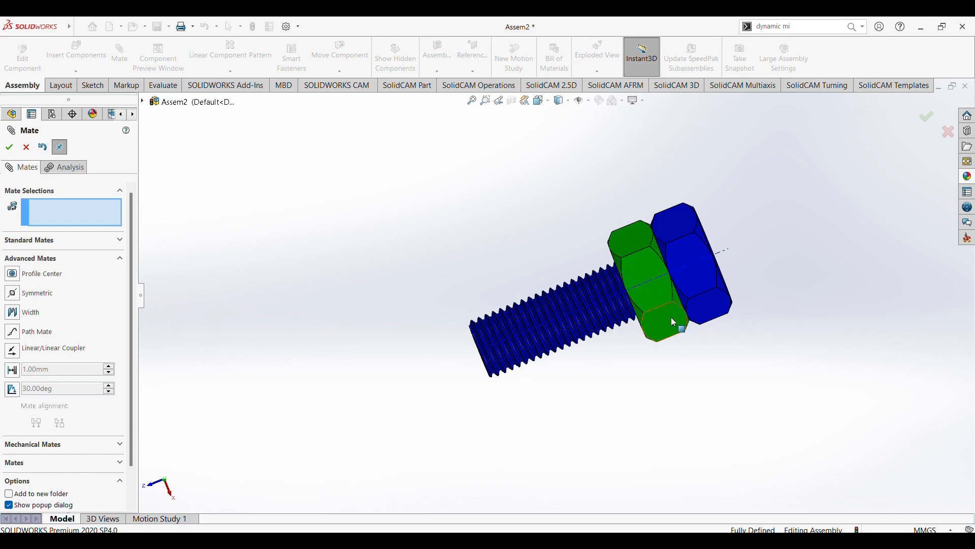
Turn the nut on the bolt to unscrew it along the thread away from the bolt head
middle_click_drag(600, 375, 655, 289)
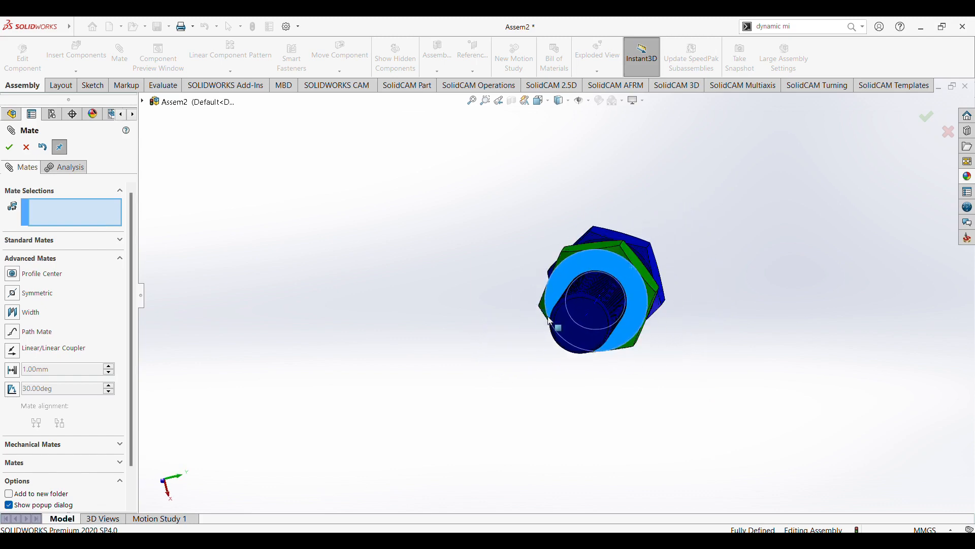
middle_click_drag(730, 301, 764, 307)
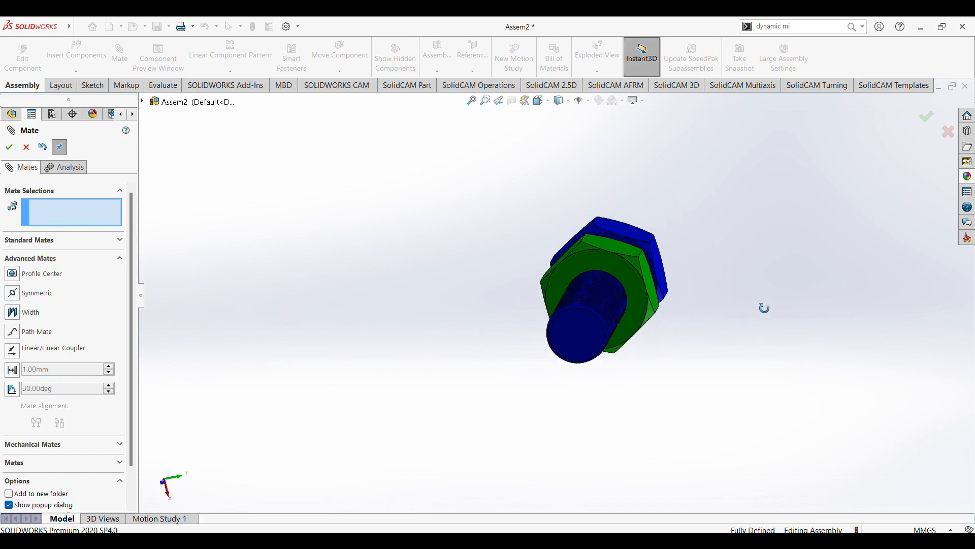
middle_click_drag(638, 272, 477, 259)
left_click_drag(475, 255, 537, 278)
middle_click_drag(548, 244, 703, 338)
middle_click_drag(658, 252, 804, 256)
left_click_drag(608, 256, 724, 312)
middle_click_drag(724, 311, 701, 320)
left_click_drag(591, 291, 608, 352)
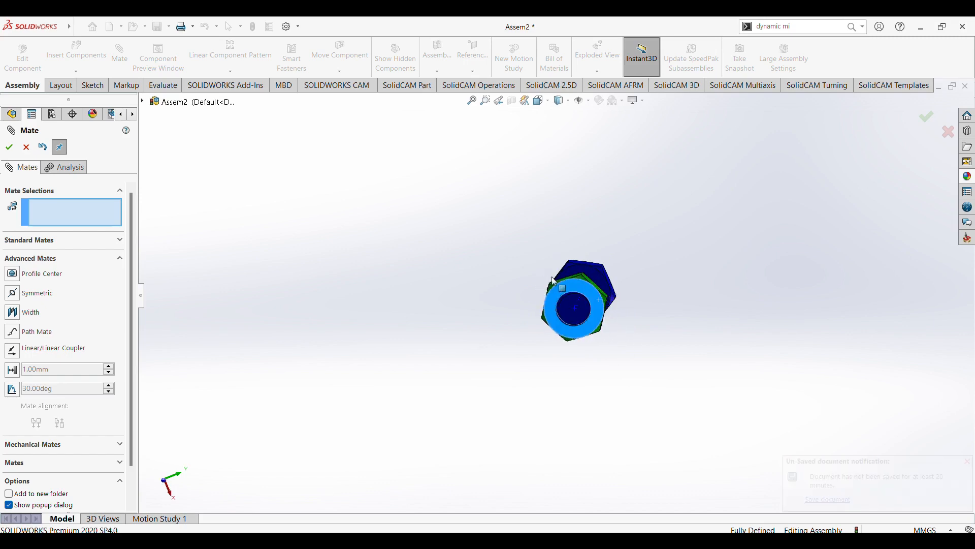
Keep turning the nut at the bolt's free end to test its travel limit, and finish mating
left_click_drag(557, 300, 534, 321)
middle_click_drag(634, 323, 532, 318)
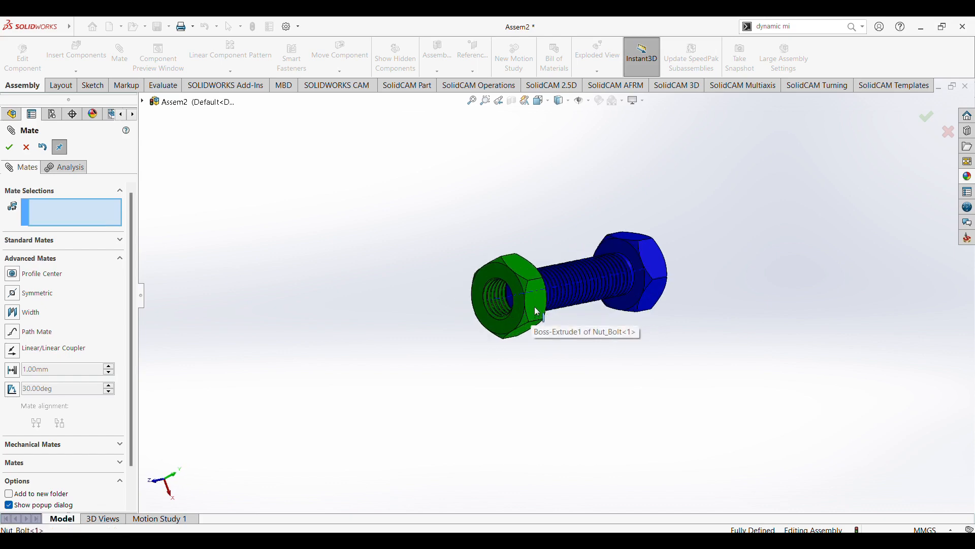
left_click_drag(534, 307, 529, 270)
left_click_drag(546, 327, 510, 246)
key("Escape")
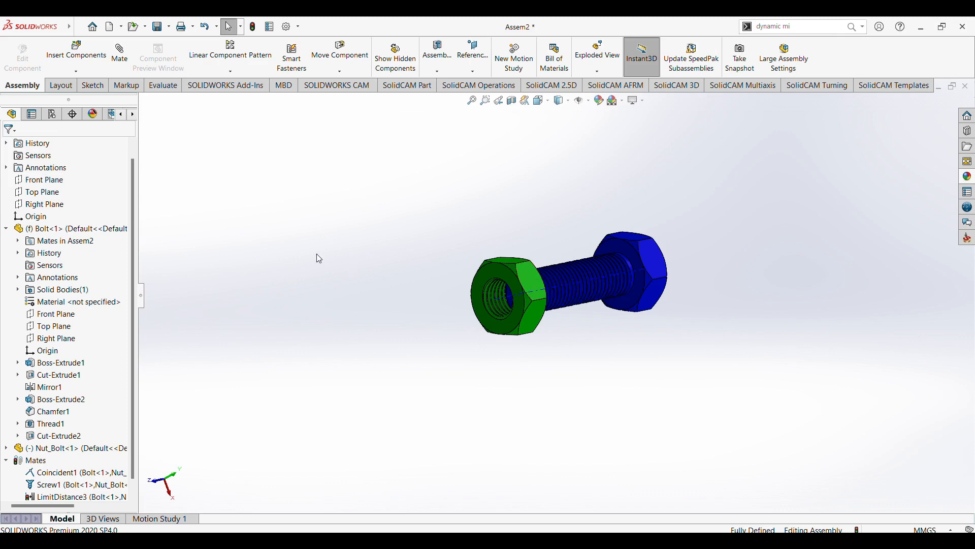
Open Motion Study 1, extend the animation to 16 seconds, and accept its properties at 50 frames per second
left_click(160, 518)
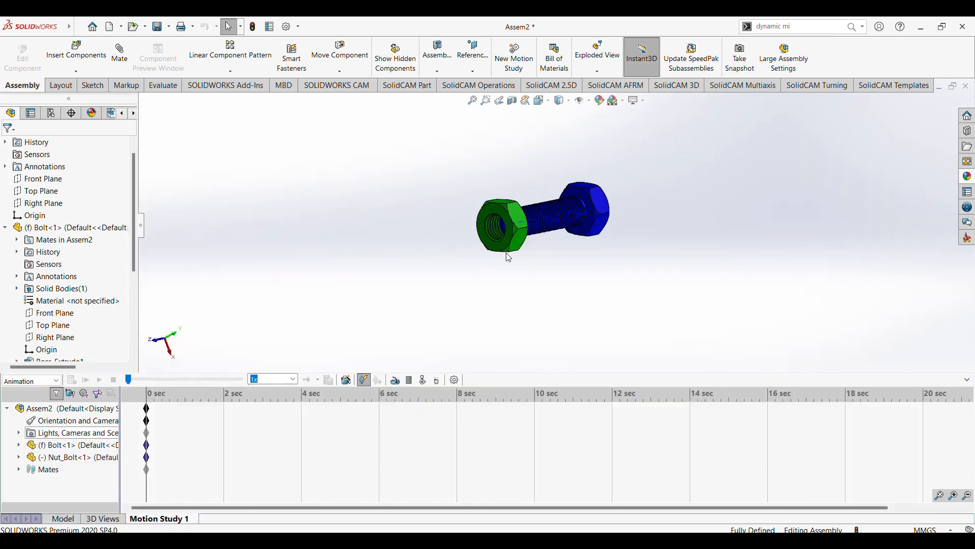
scroll(562, 243, "down", 4)
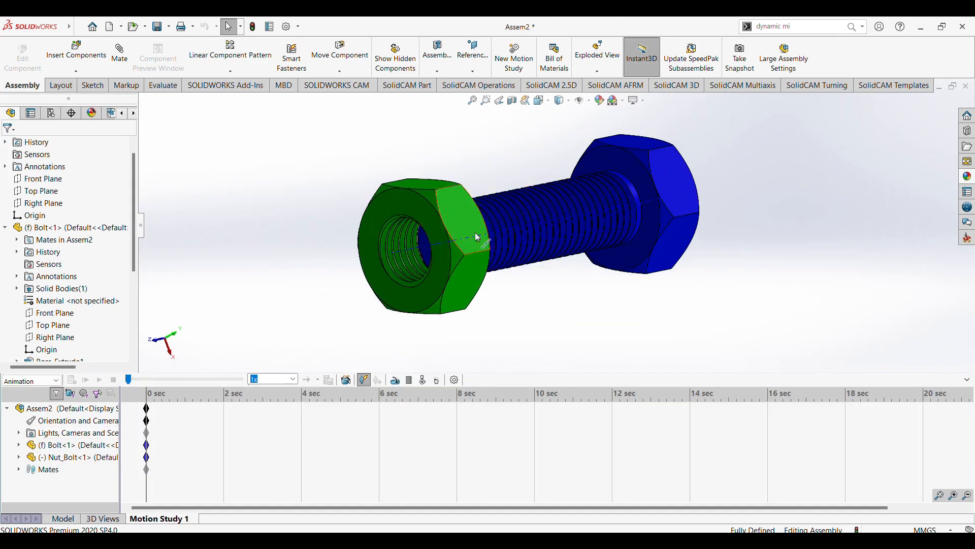
left_click_drag(465, 215, 465, 323)
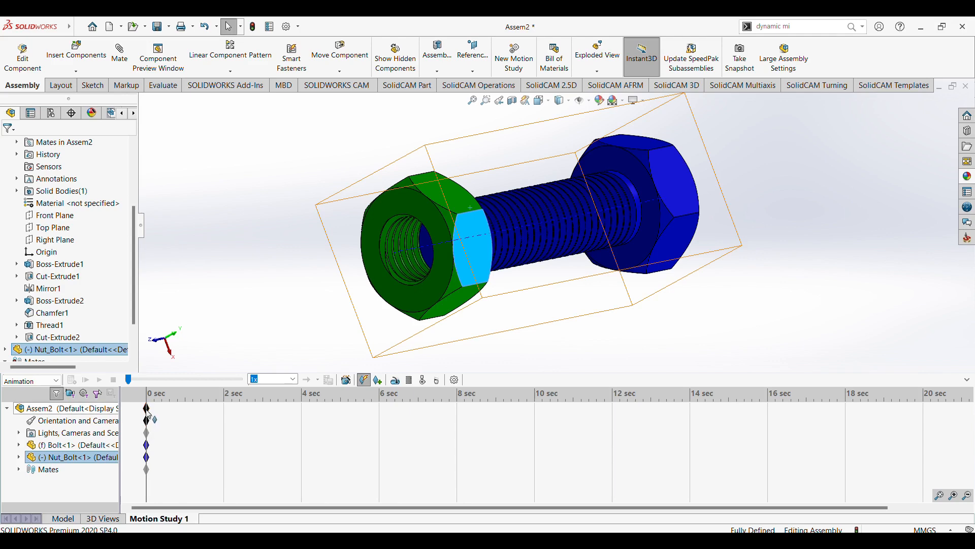
left_click_drag(149, 415, 768, 442)
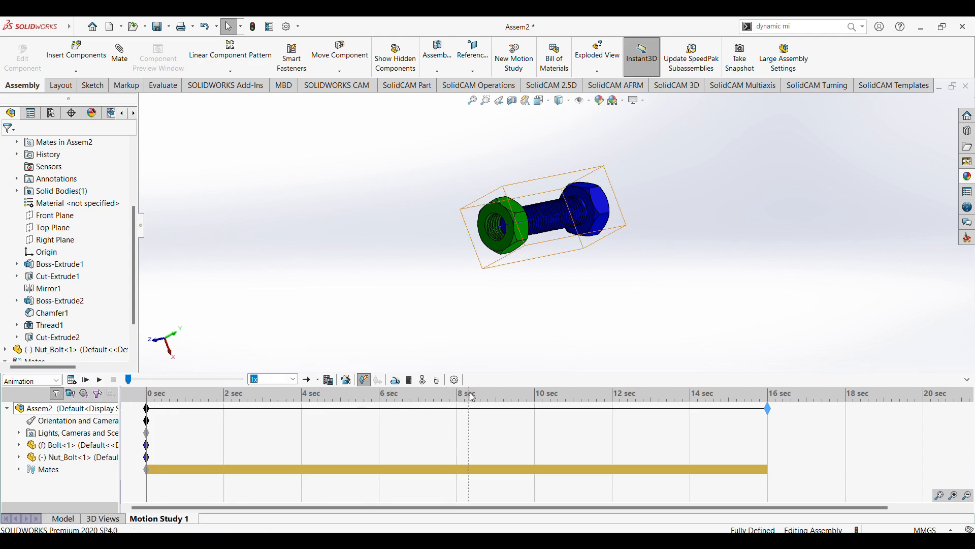
left_click(455, 380)
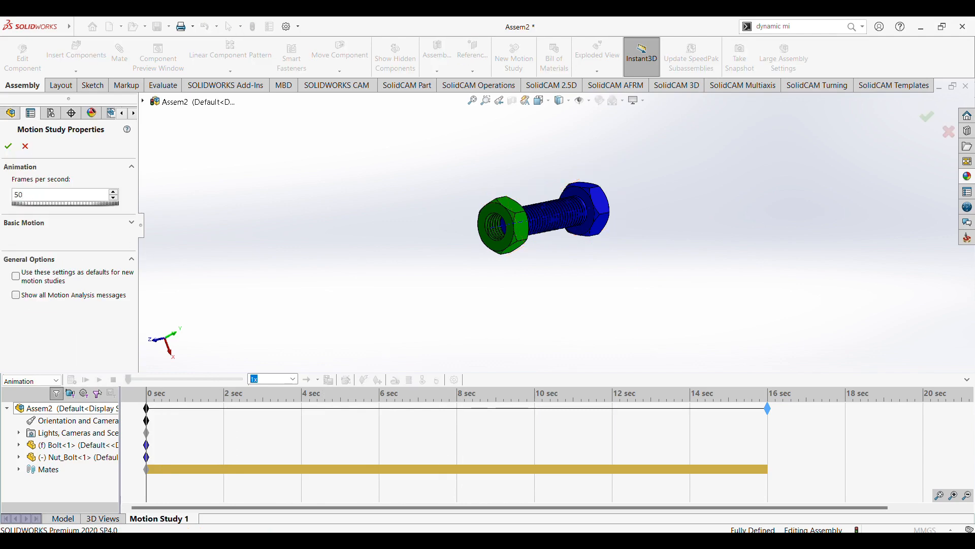
left_click(9, 147)
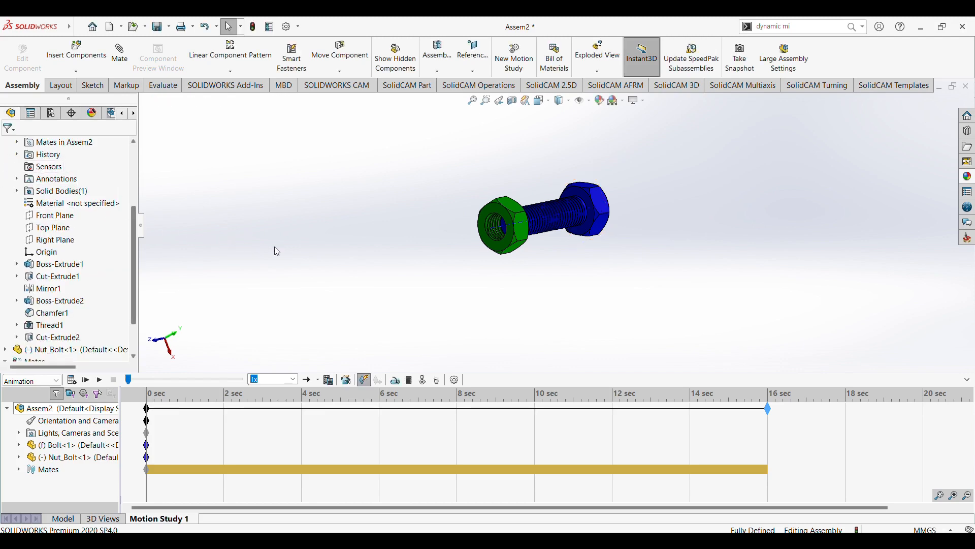
Add a constant-speed rotary motor on the nut's outer chamfer edge with its speed set to 40 RPM
left_click(395, 380)
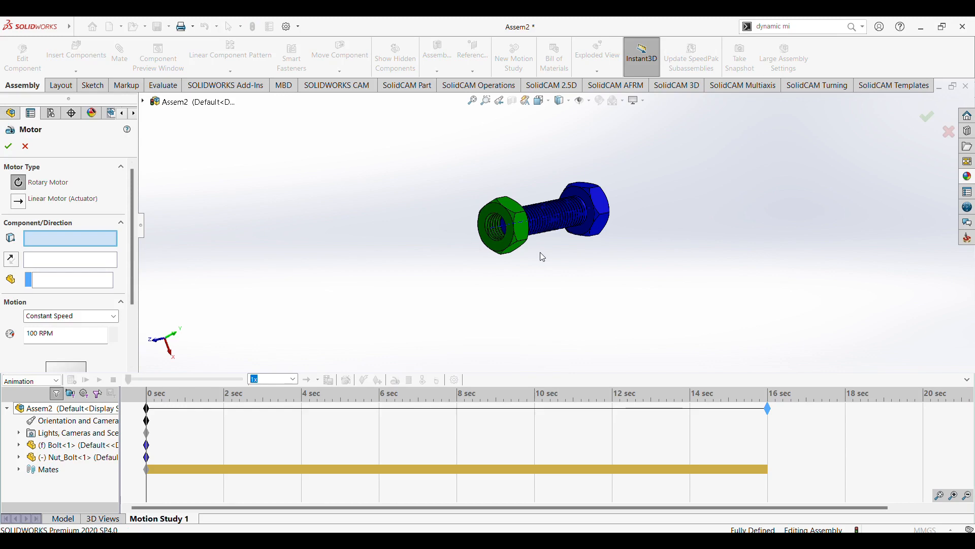
scroll(541, 254, "down", 5)
left_click_drag(428, 156, 492, 315)
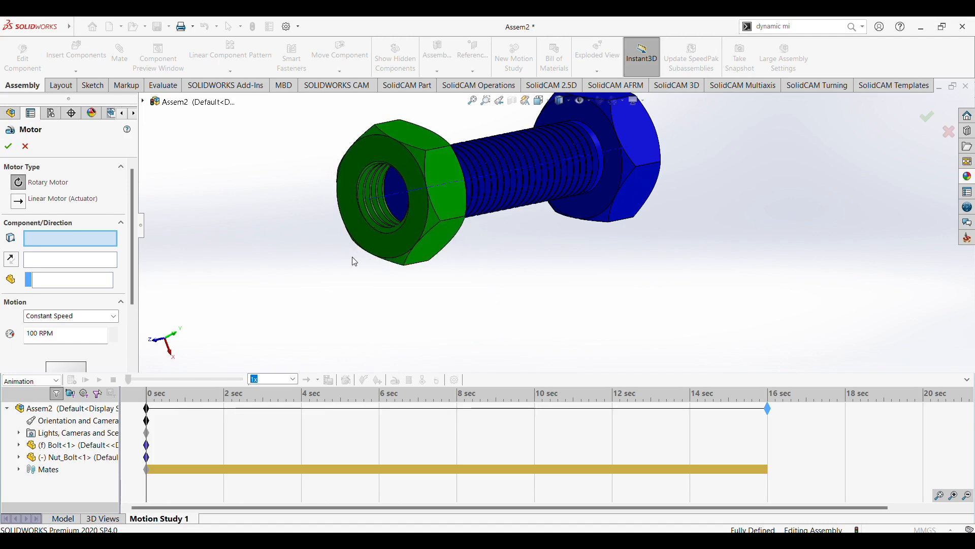
middle_click_drag(352, 259, 374, 257)
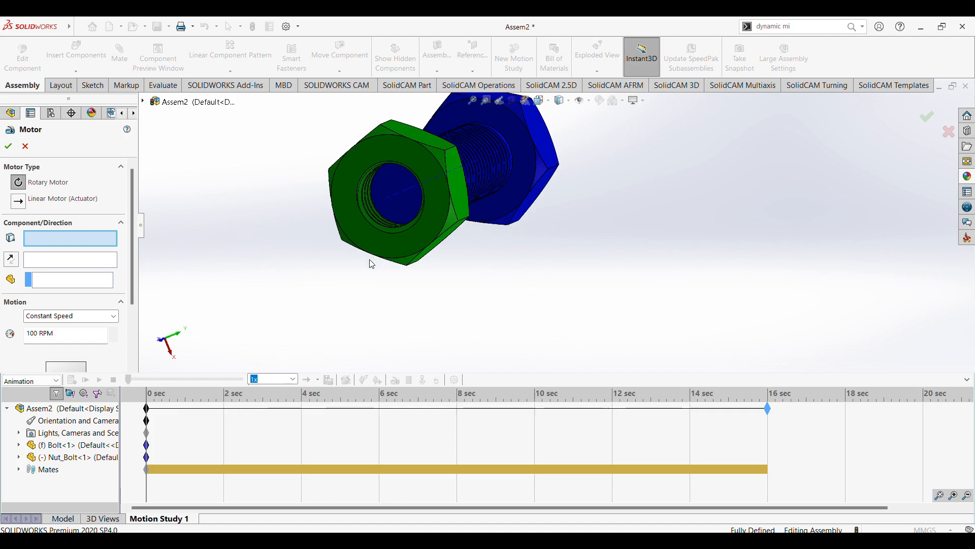
left_click(438, 162)
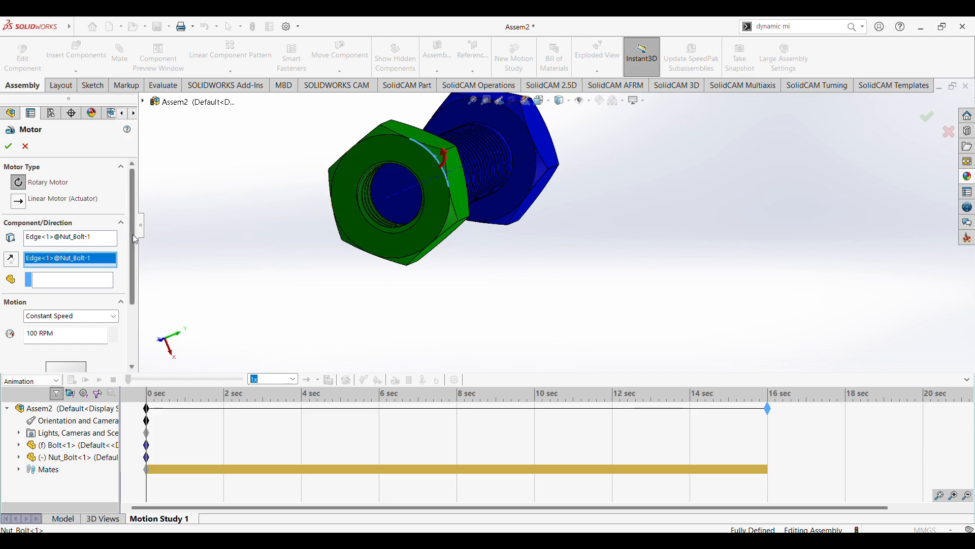
left_click_drag(133, 234, 133, 298)
left_click_drag(35, 243, 7, 251)
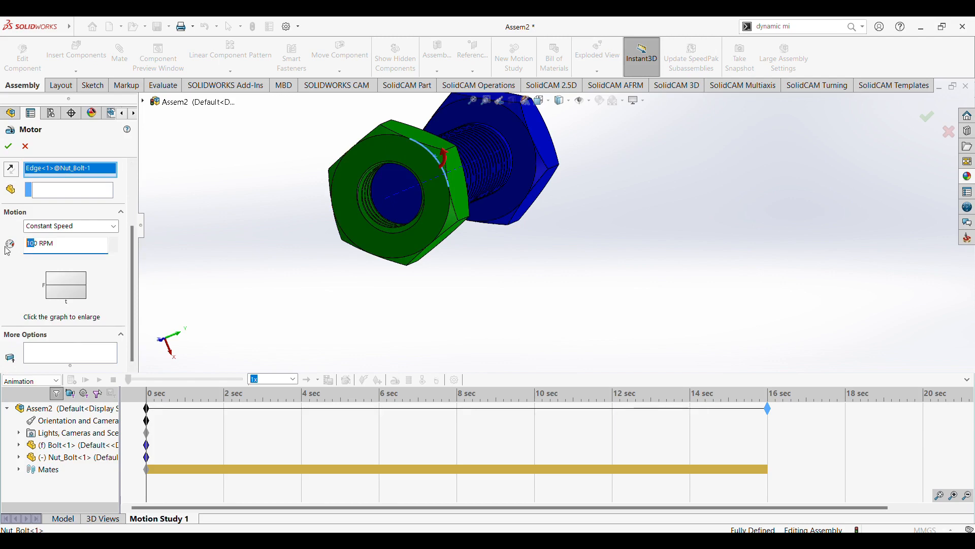
type("4")
left_click(4, 149)
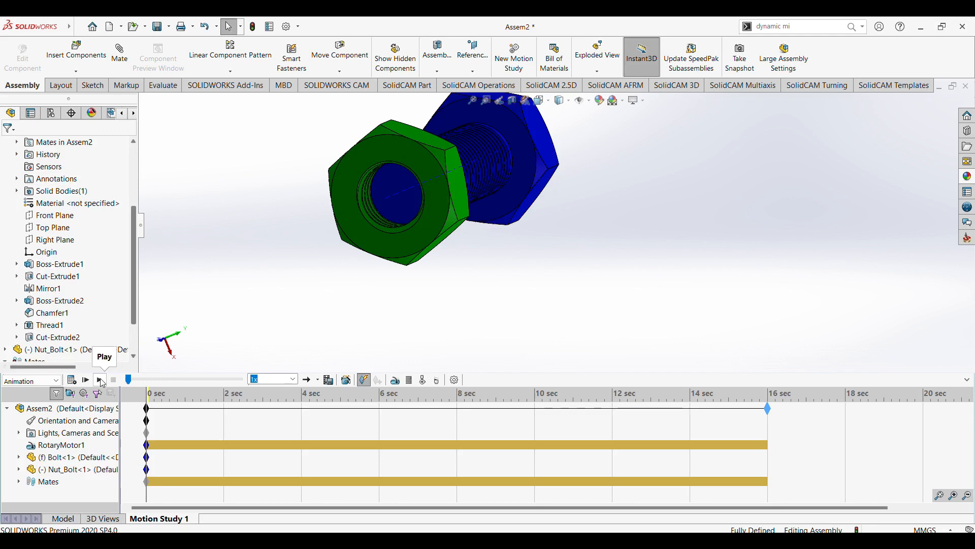
Play the motion study to check the nut's motion along the bolt, and stop the playback
left_click(100, 380)
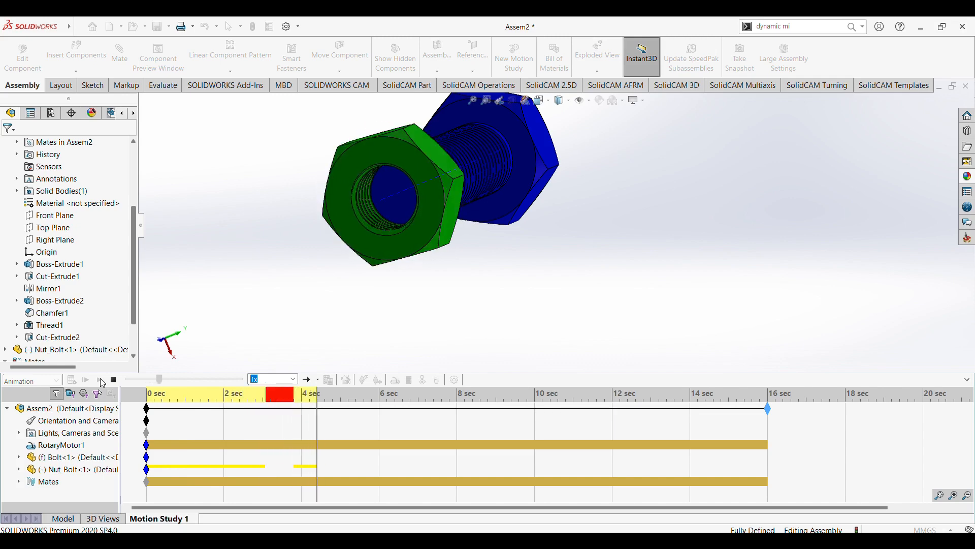
left_click(113, 381)
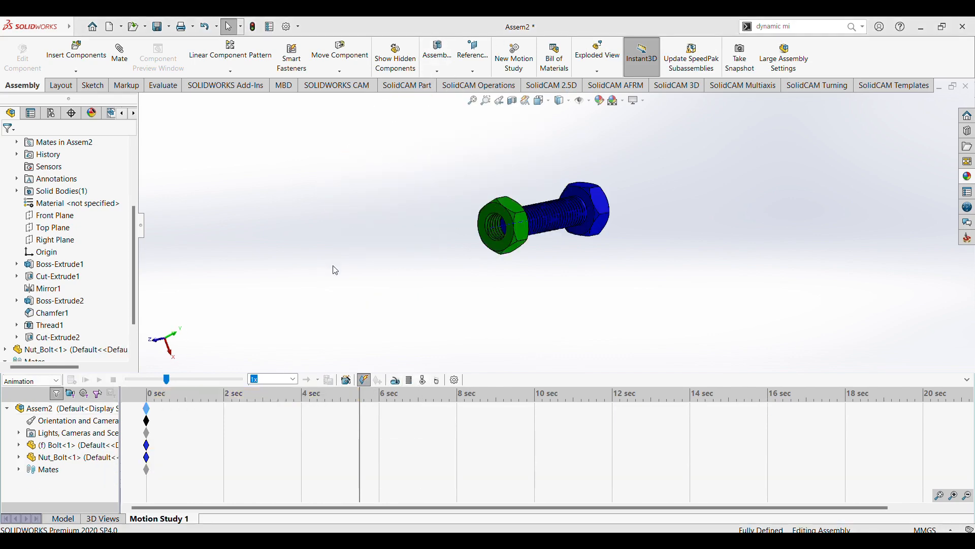
Extend the reset motion study's animation to 16 seconds and accept its properties at 50 frames per second
left_click_drag(148, 412, 768, 442)
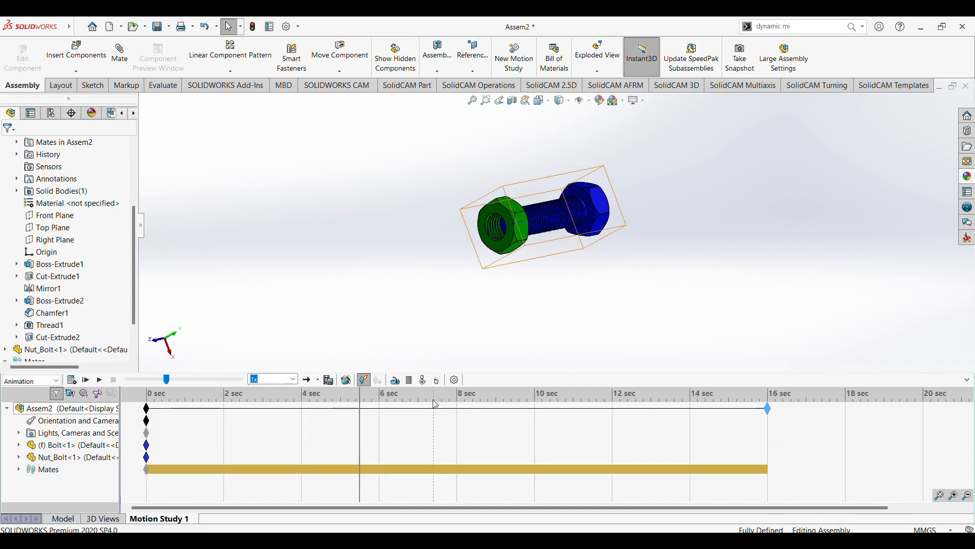
left_click(455, 381)
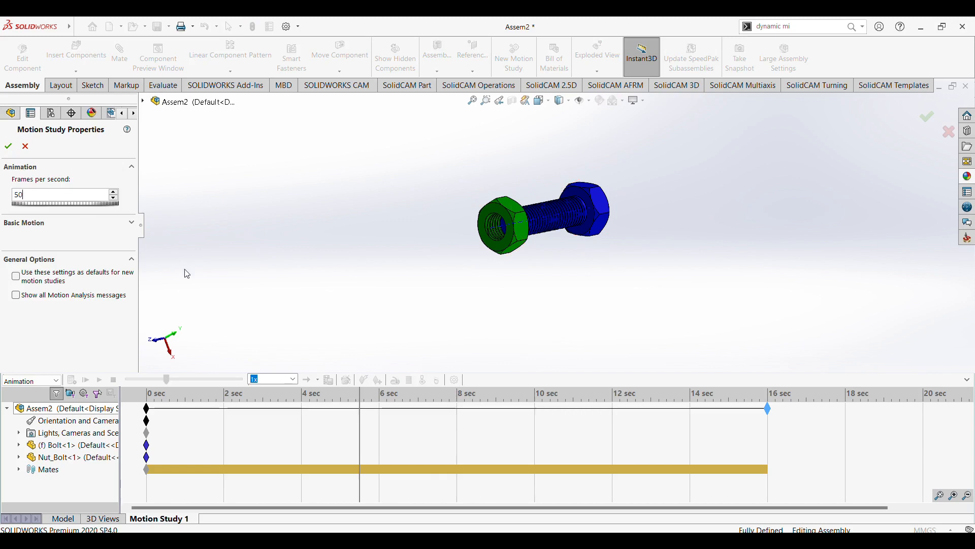
left_click(8, 147)
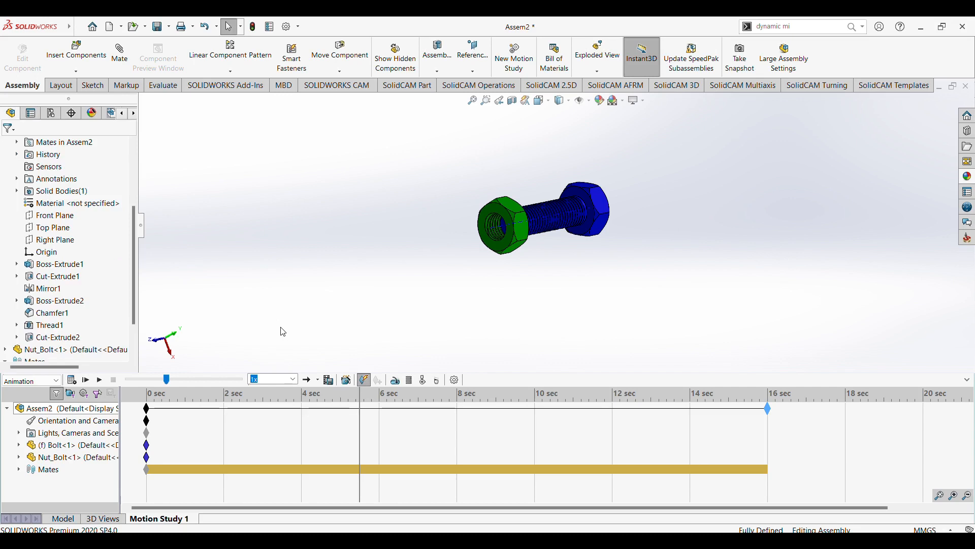
Start a rotary motor on the nut's outer chamfer edge and reverse its direction of rotation
left_click(396, 382)
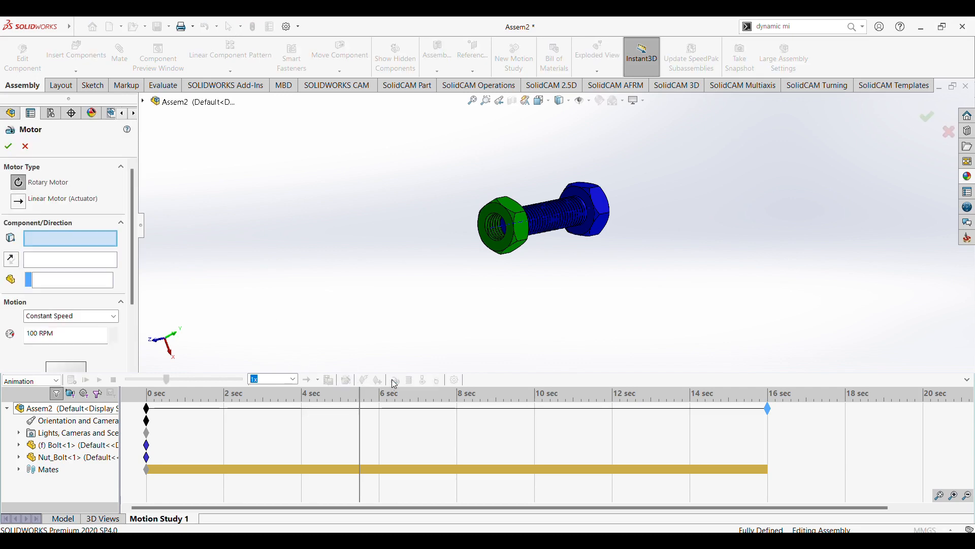
scroll(514, 221, "down", 4)
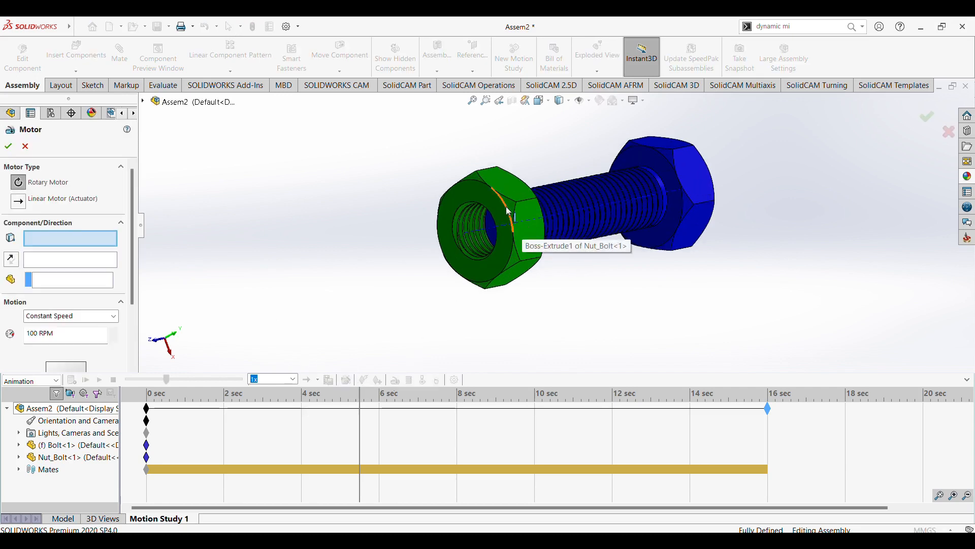
left_click(507, 209)
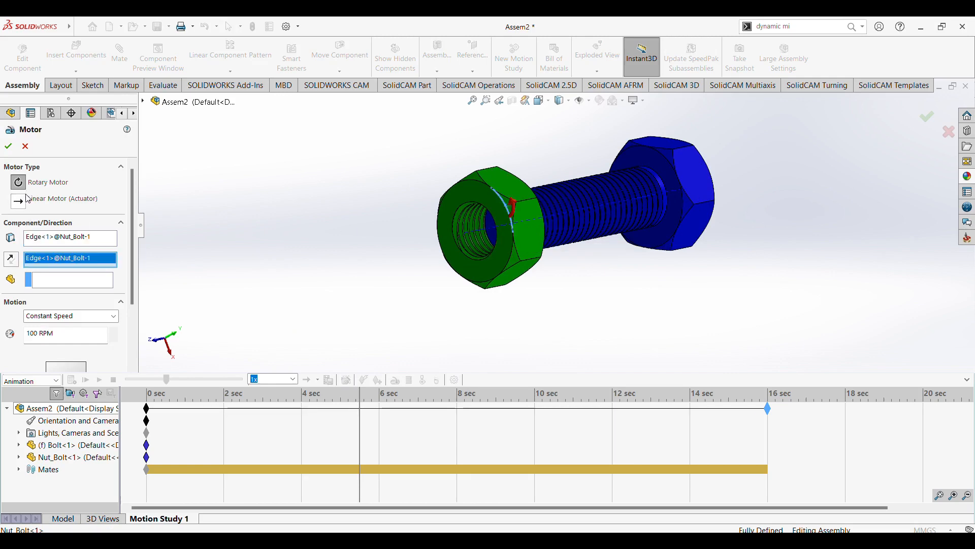
left_click(11, 259)
Set the constant-speed motor to 40 RPM and finish adding it to the motion study
scroll(133, 297, "down", 2)
scroll(133, 298, "down", 1)
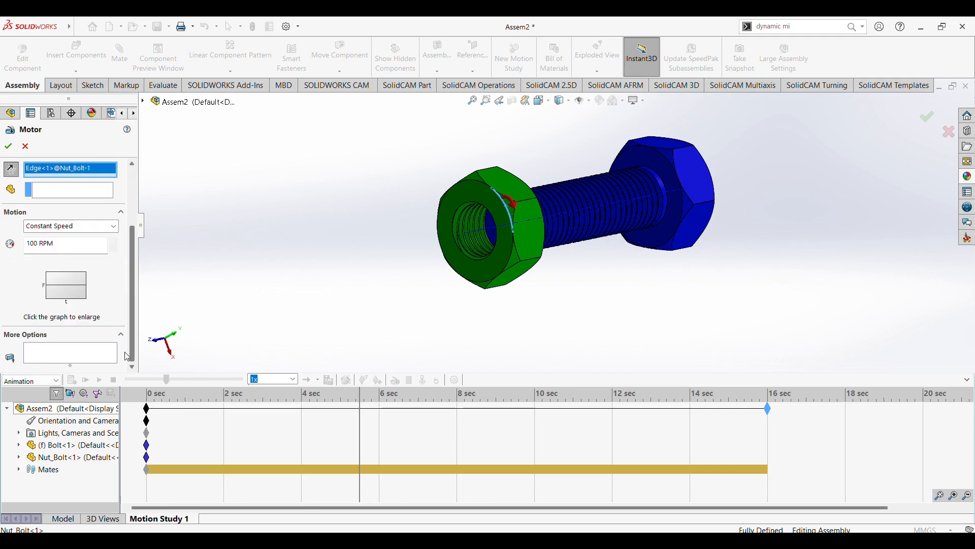
left_click(35, 244)
key("BackSpace")
key("BackSpace")
type("4")
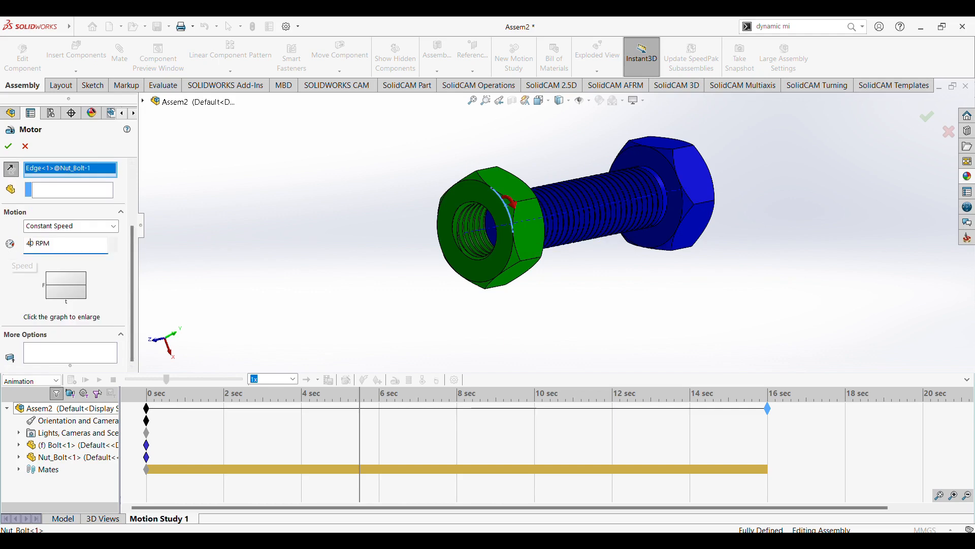
left_click(8, 147)
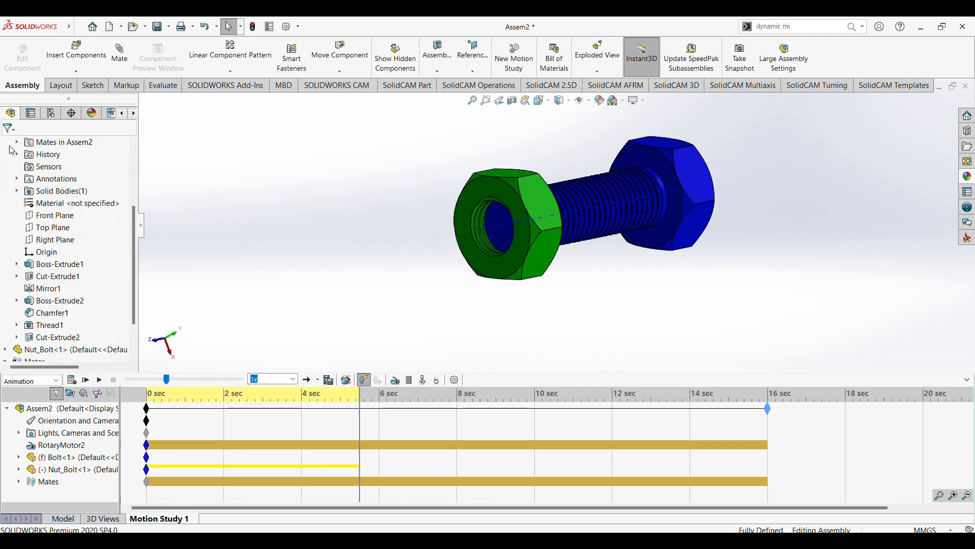